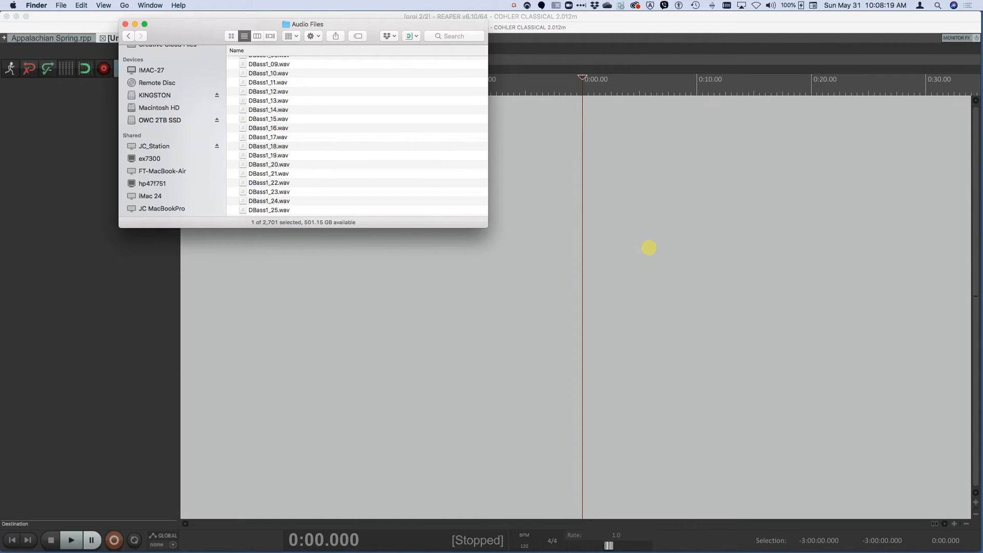
# Step: Examine the instrument names and numbering of the Clarinet and DBass1 WAV files in the Audio Files folder
pyautogui.scroll(10, 281, 97)
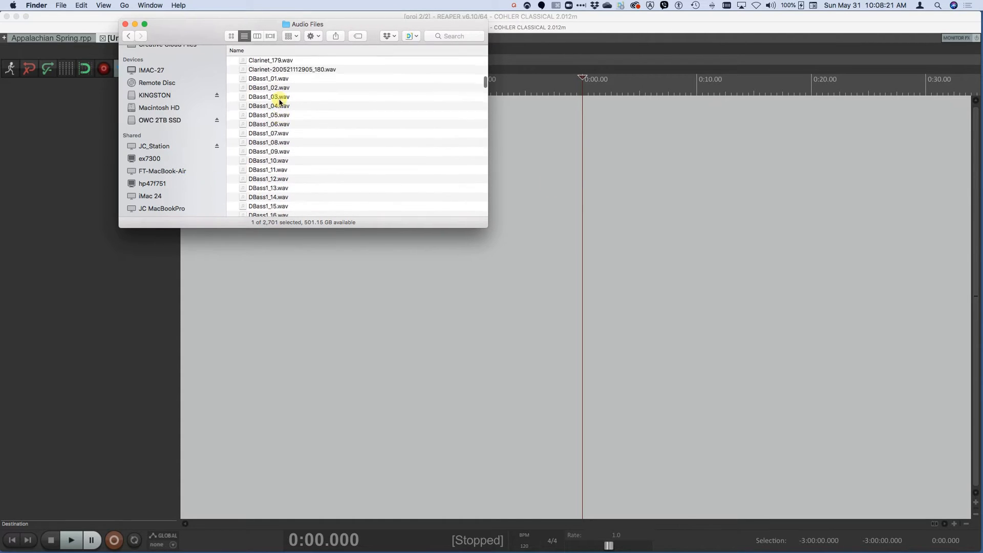
pyautogui.scroll(15, 279, 102)
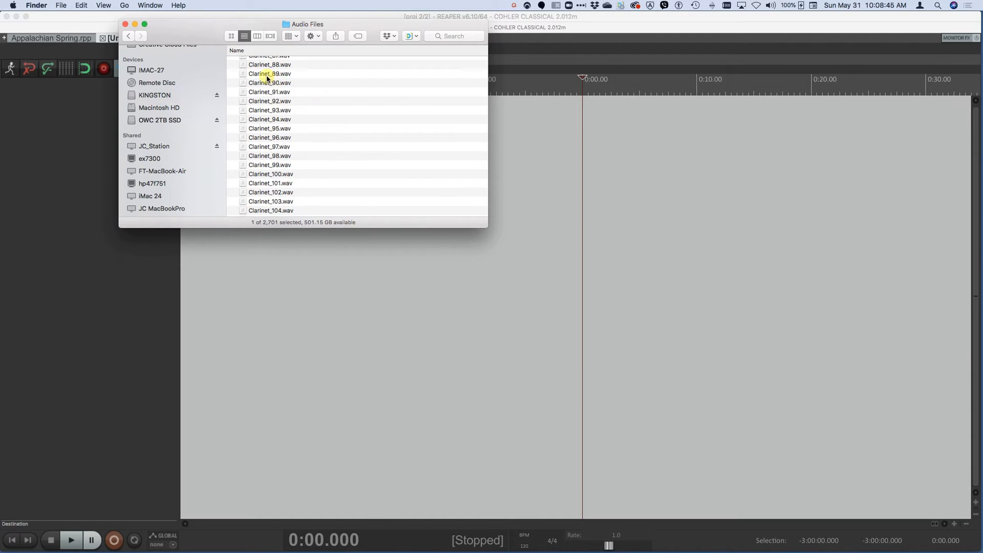
pyautogui.click(263, 77)
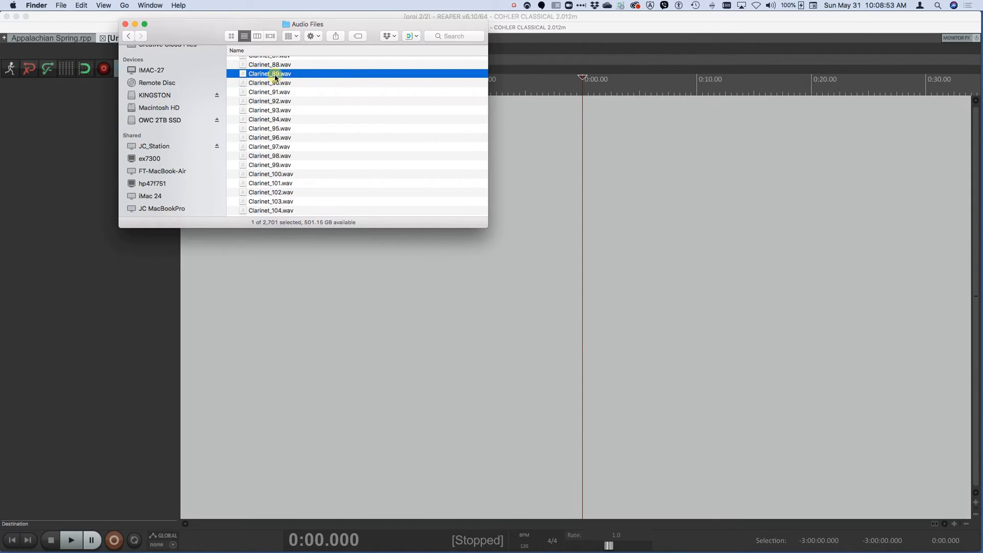
pyautogui.click(275, 82)
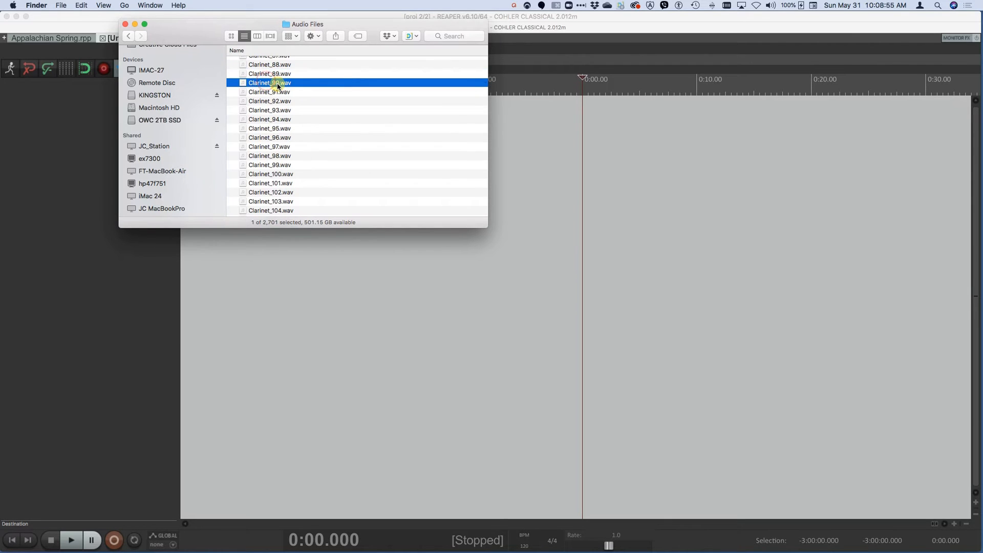
pyautogui.scroll(-15, 278, 85)
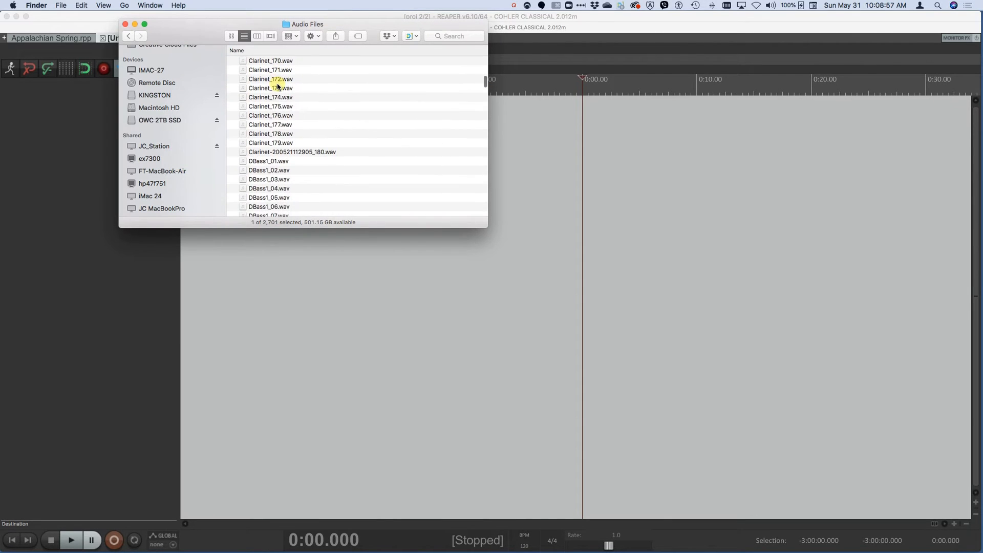
pyautogui.scroll(-3, 277, 85)
pyautogui.click(254, 122)
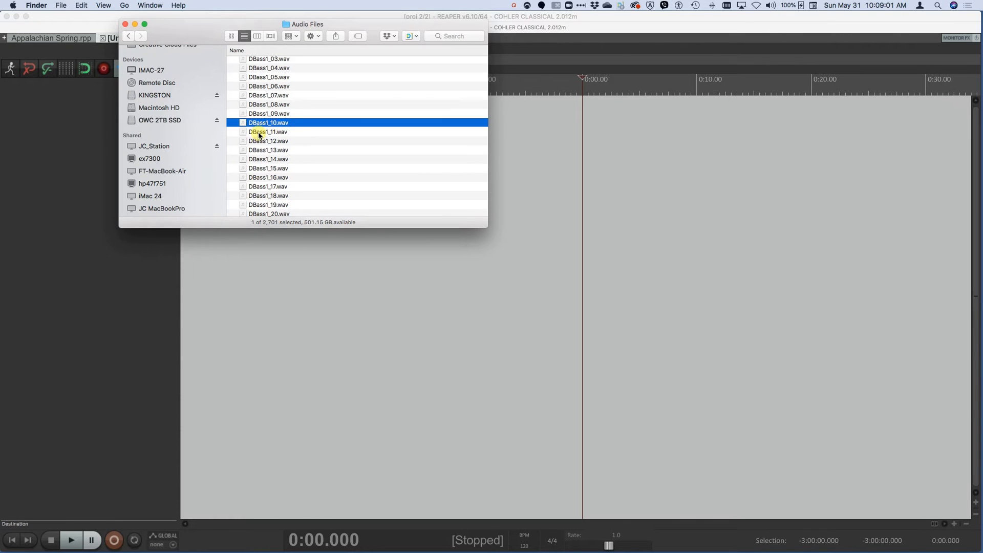
pyautogui.click(259, 132)
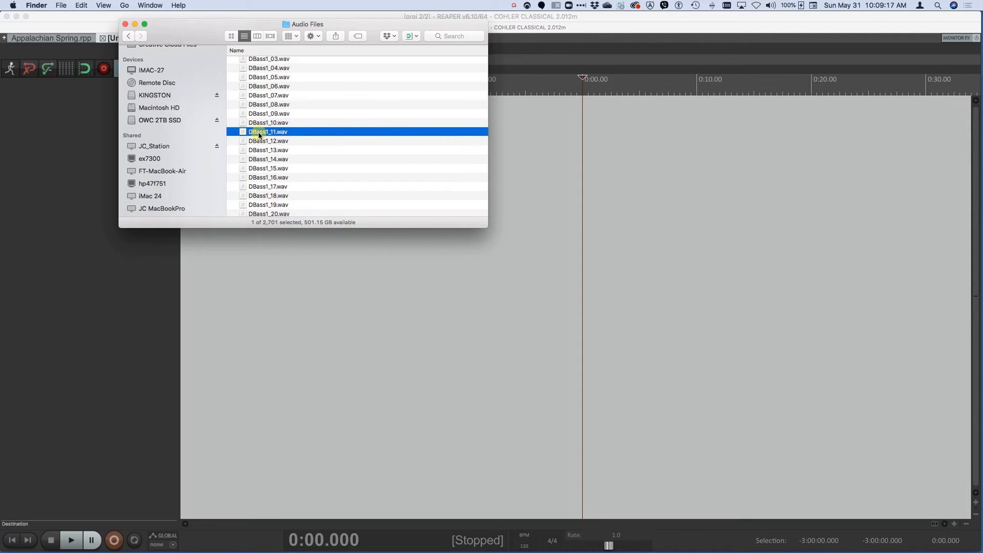
pyautogui.scroll(15, 264, 128)
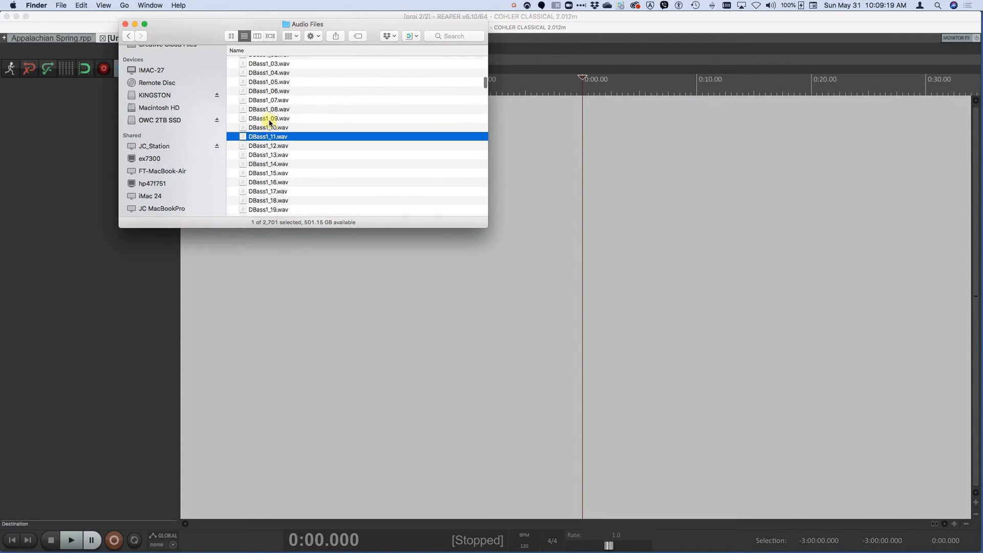
pyautogui.scroll(2, 270, 123)
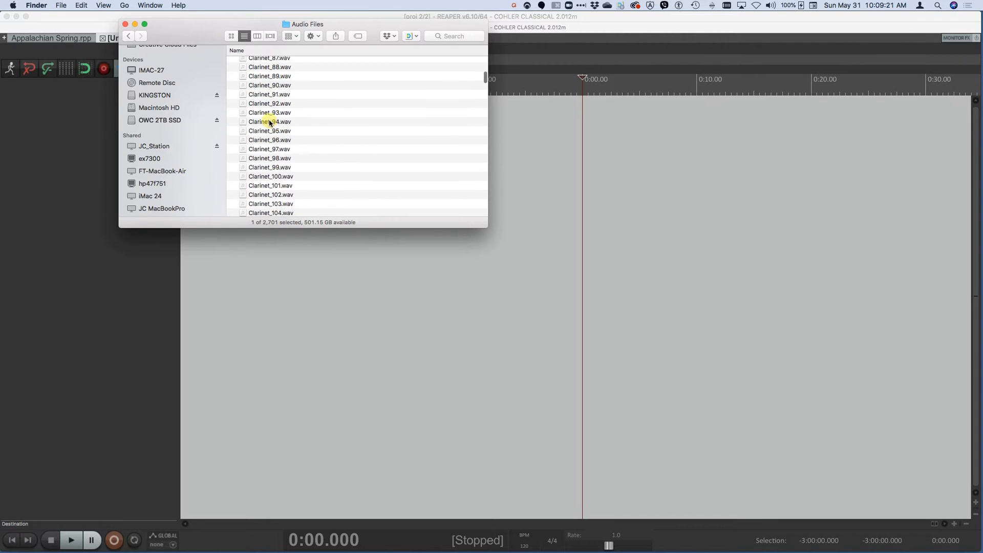
# Step: Switch to REAPER and set the load path to the Audio Files folder inside Copland Appalachian Spring on the OWC 2TB SSD drive
pyautogui.click(327, 263)
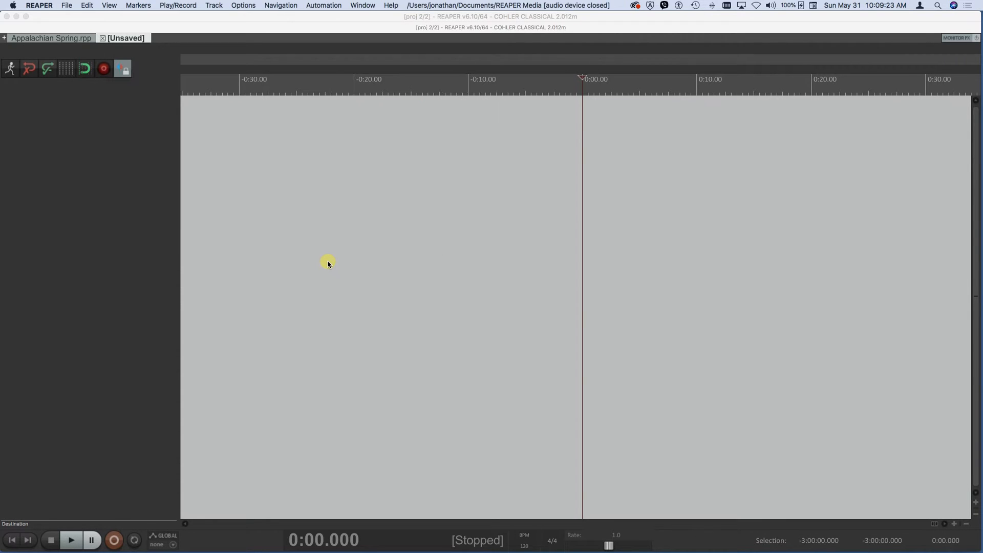
pyautogui.click(307, 140)
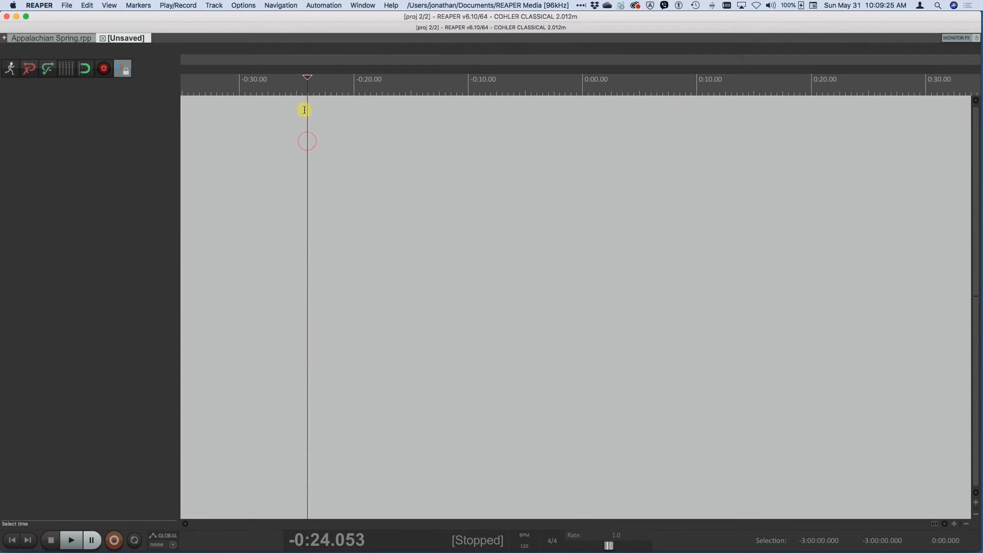
pyautogui.click(243, 6)
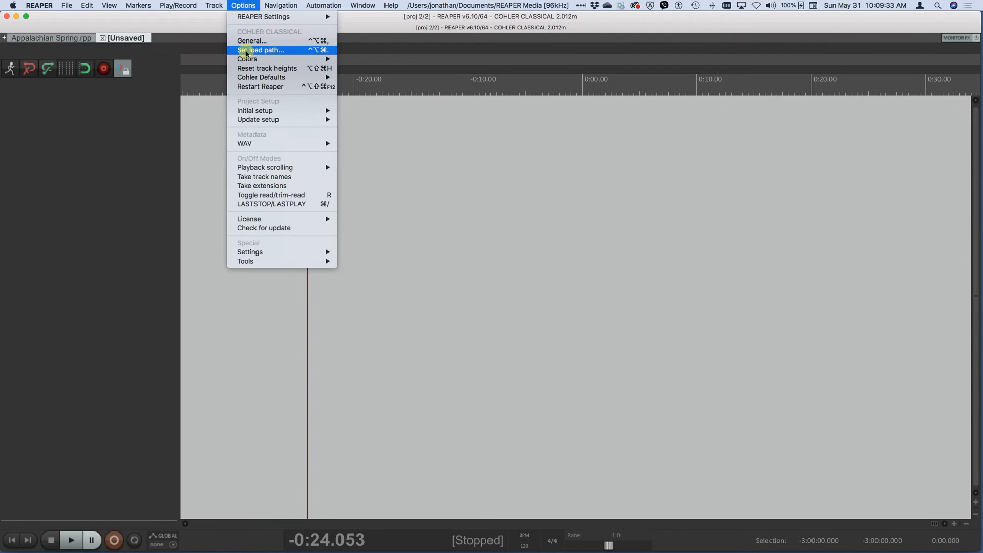
pyautogui.moveTo(245, 112)
pyautogui.click(265, 49)
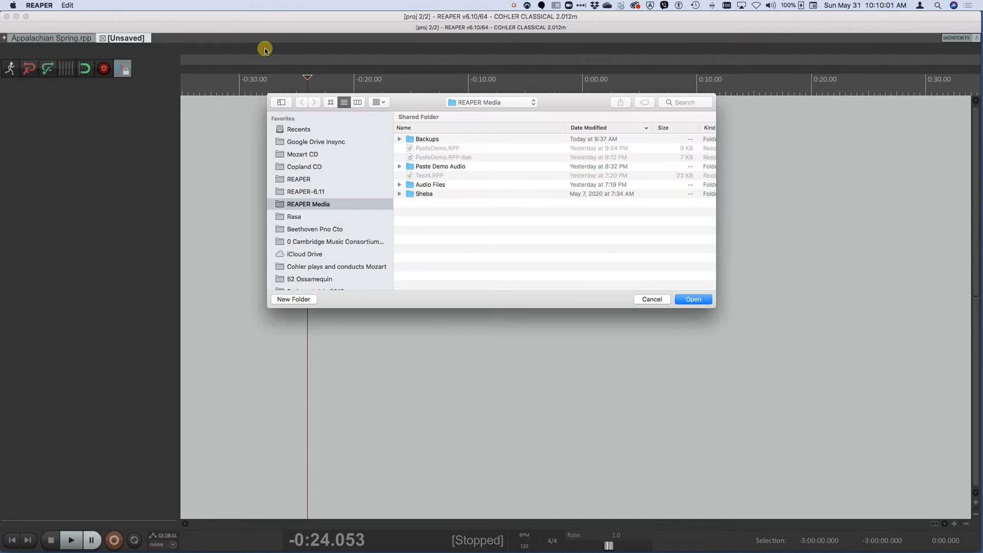
pyautogui.scroll(-10, 327, 231)
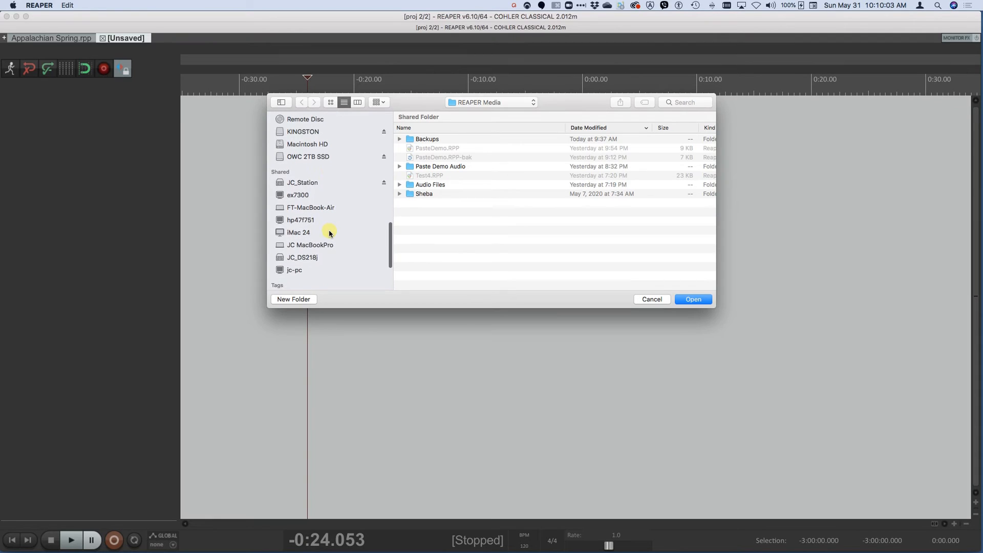
pyautogui.click(312, 157)
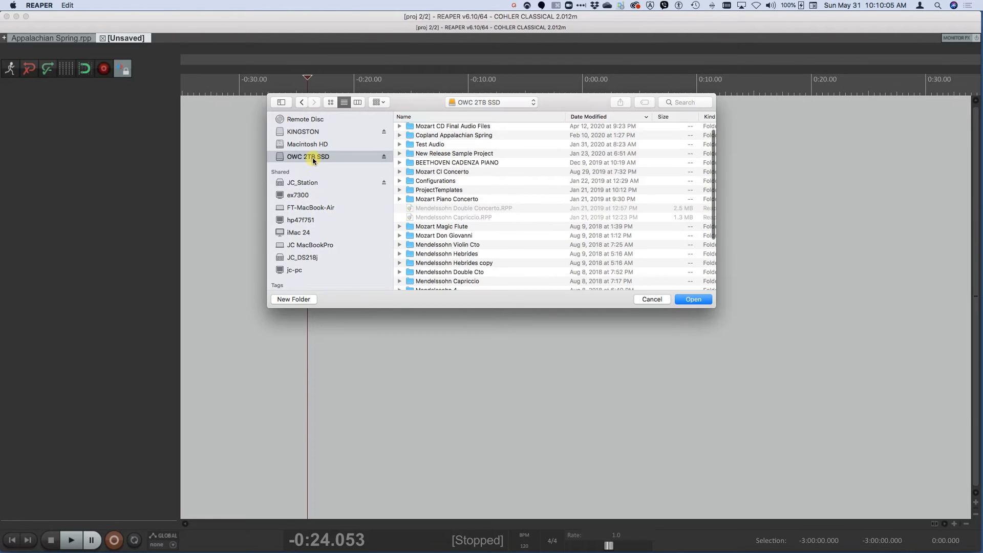
pyautogui.doubleClick(433, 136)
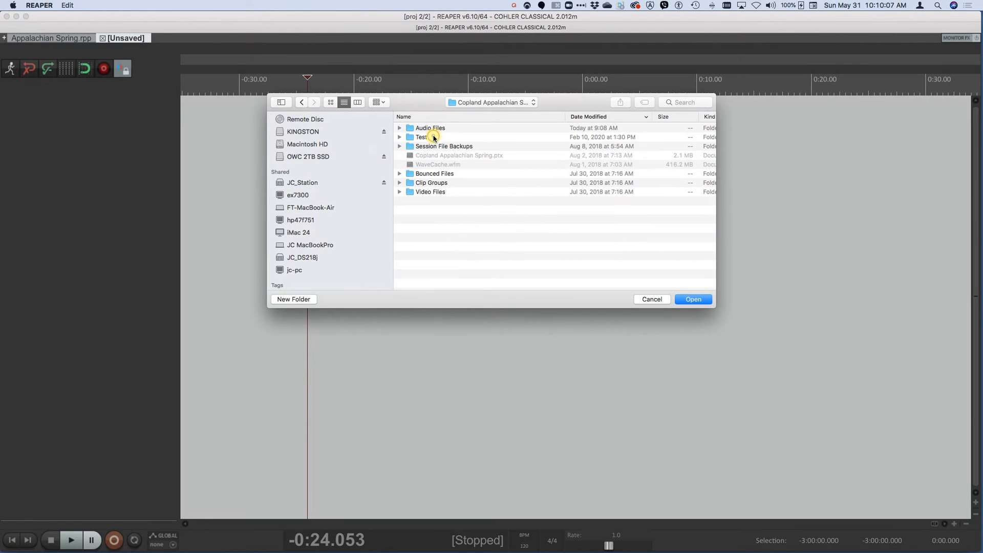
pyautogui.click(429, 130)
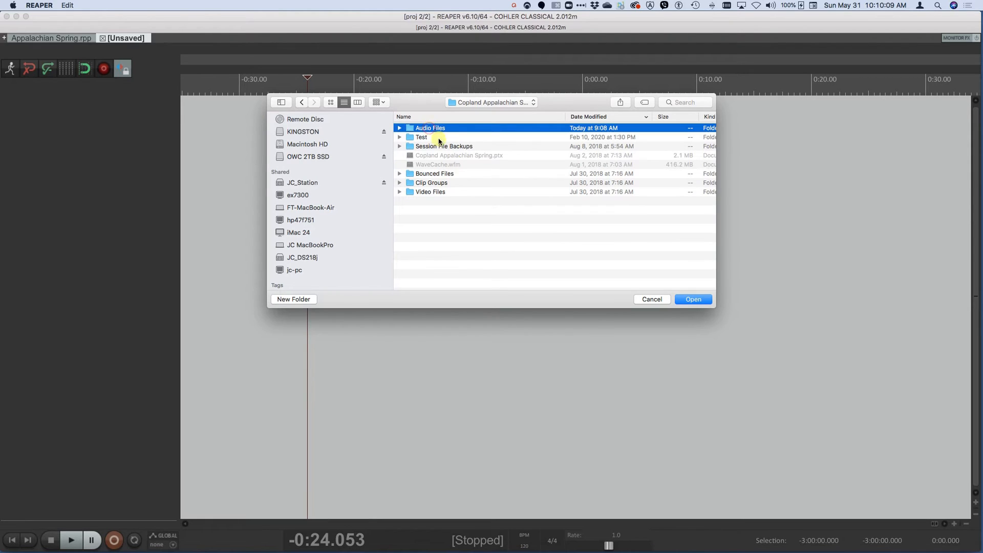
pyautogui.click(694, 299)
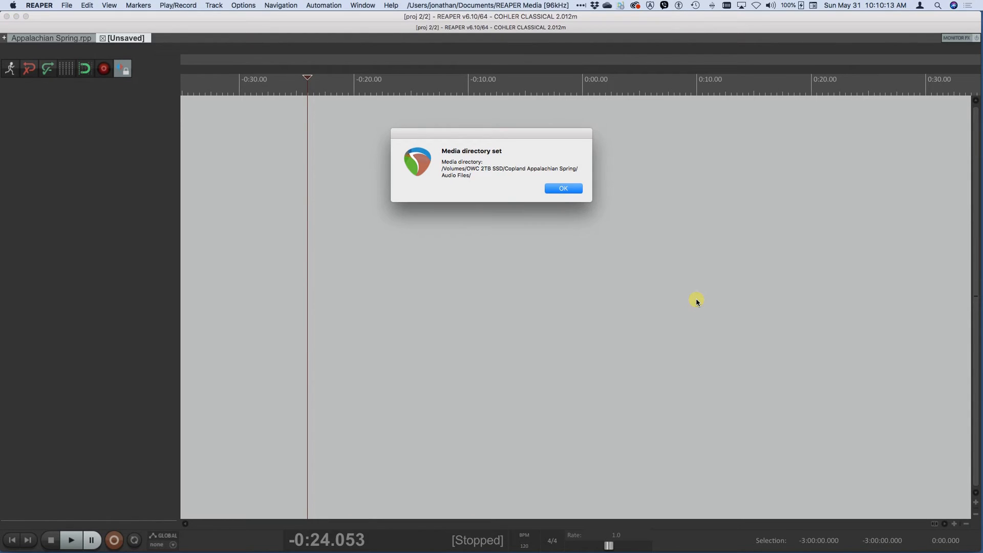
pyautogui.press('Return')
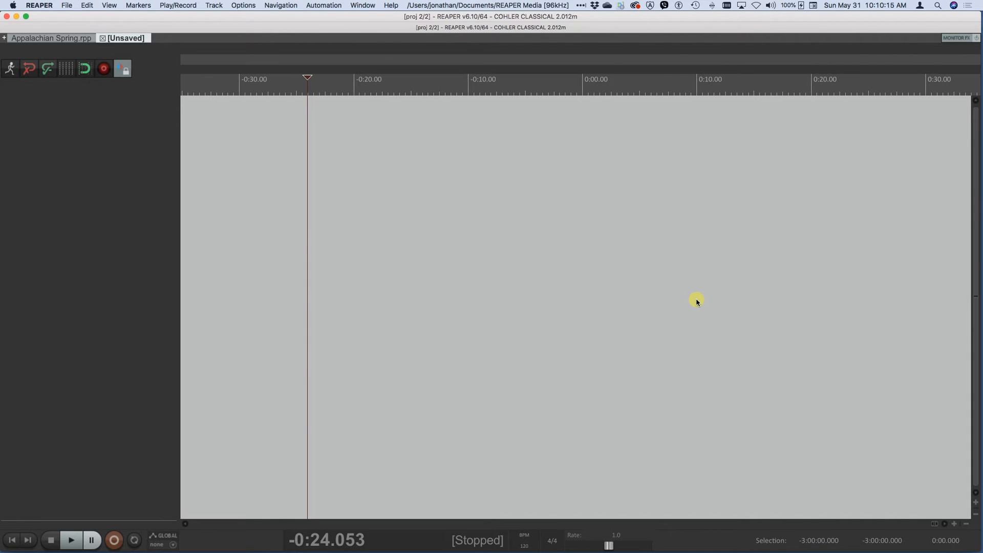
# Step: Create the project's tracks with the initial setup command and show the folder tracks
pyautogui.click(253, 6)
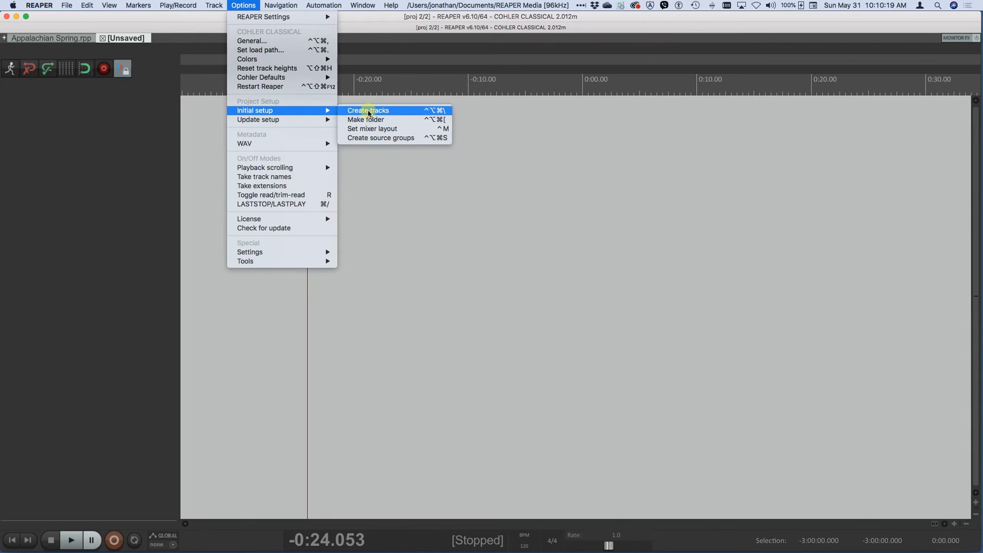
pyautogui.click(368, 112)
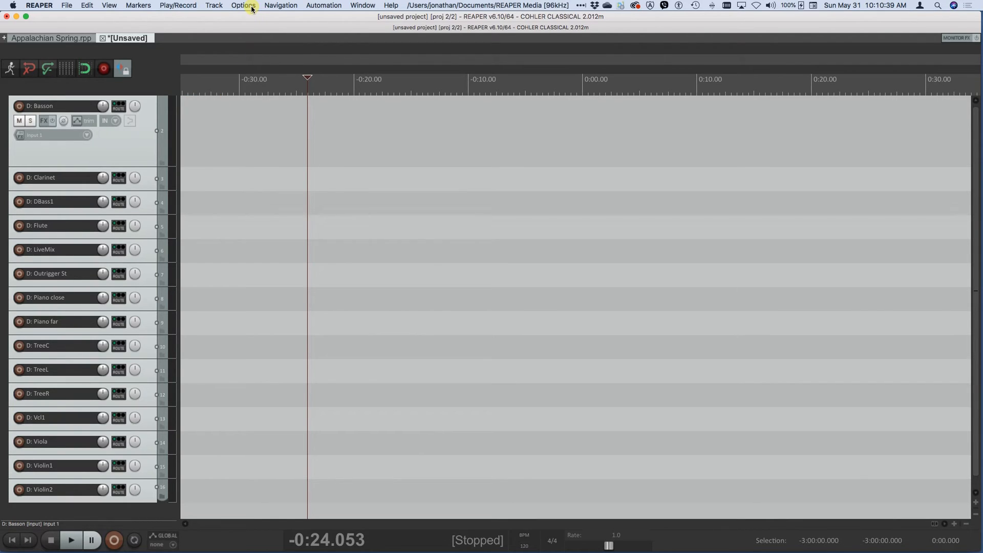
pyautogui.click(276, 6)
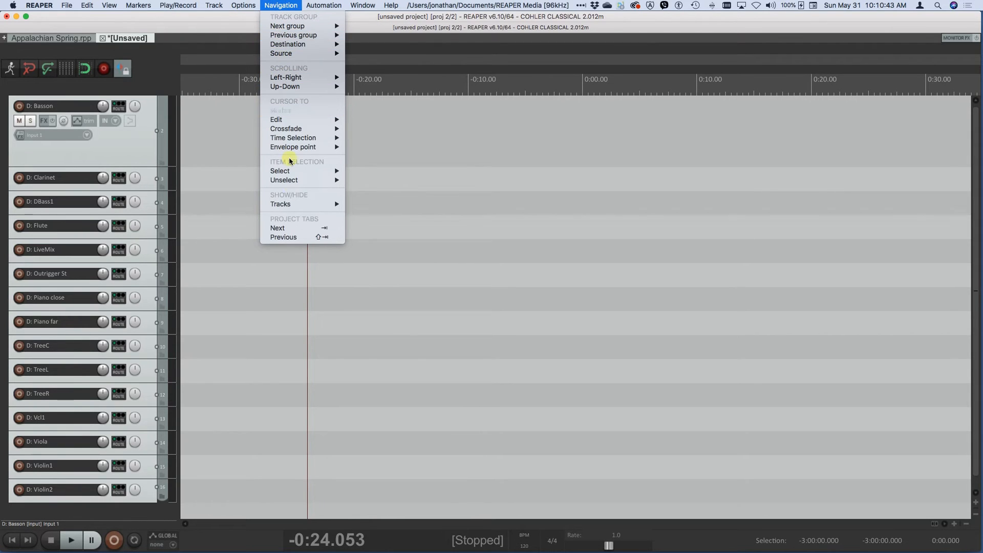
pyautogui.moveTo(285, 204)
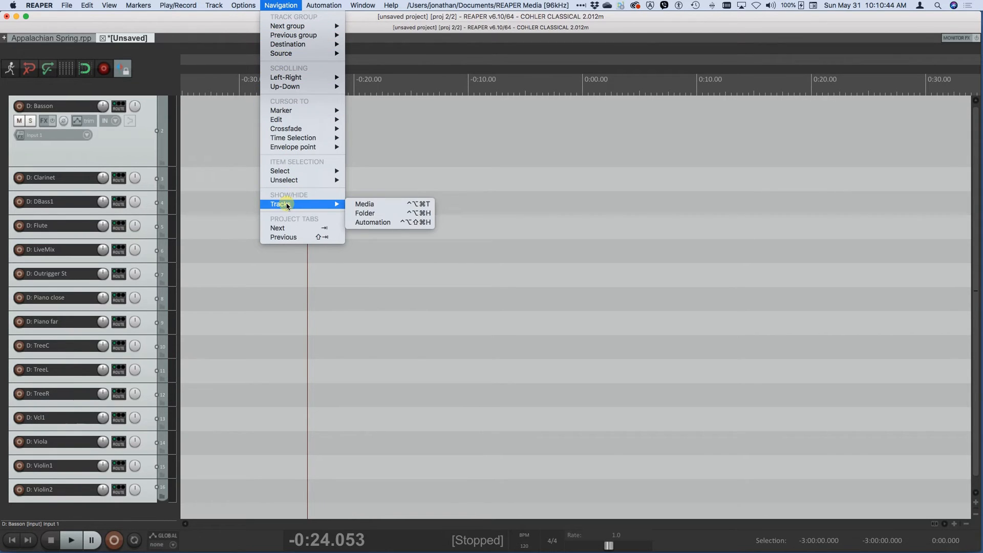
pyautogui.click(376, 214)
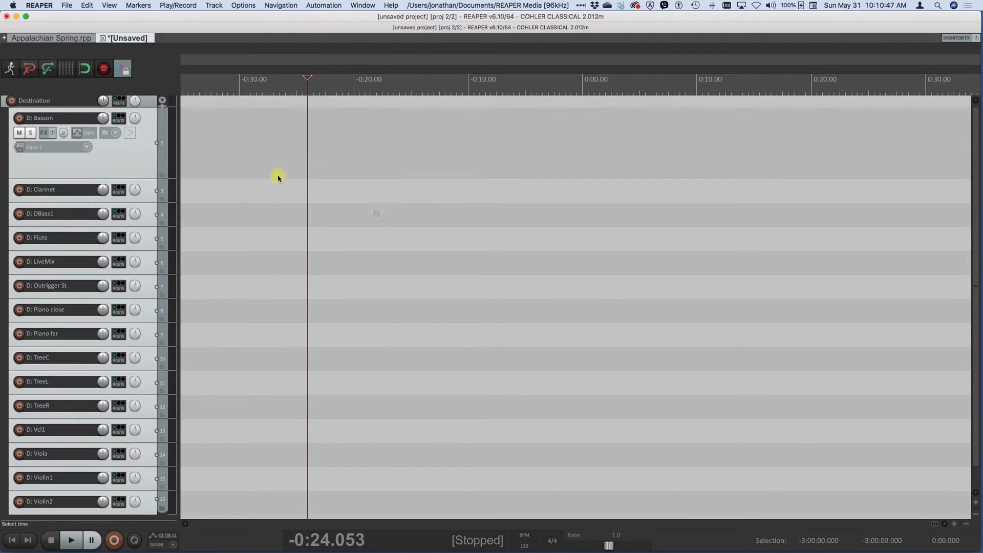
# Step: Insert six new empty tracks directly below the Destination folder track, above D: Basson
pyautogui.click(148, 101)
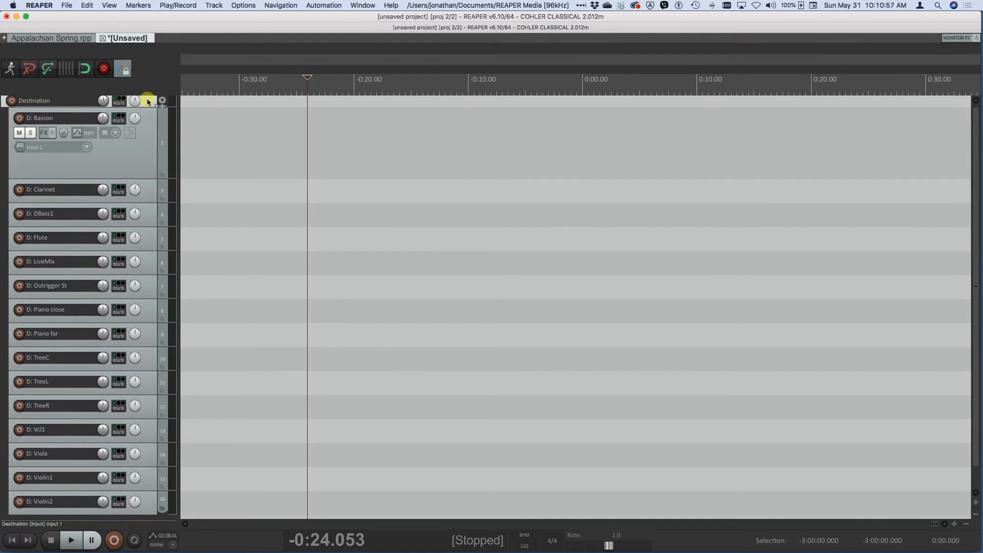
pyautogui.press('super+t')
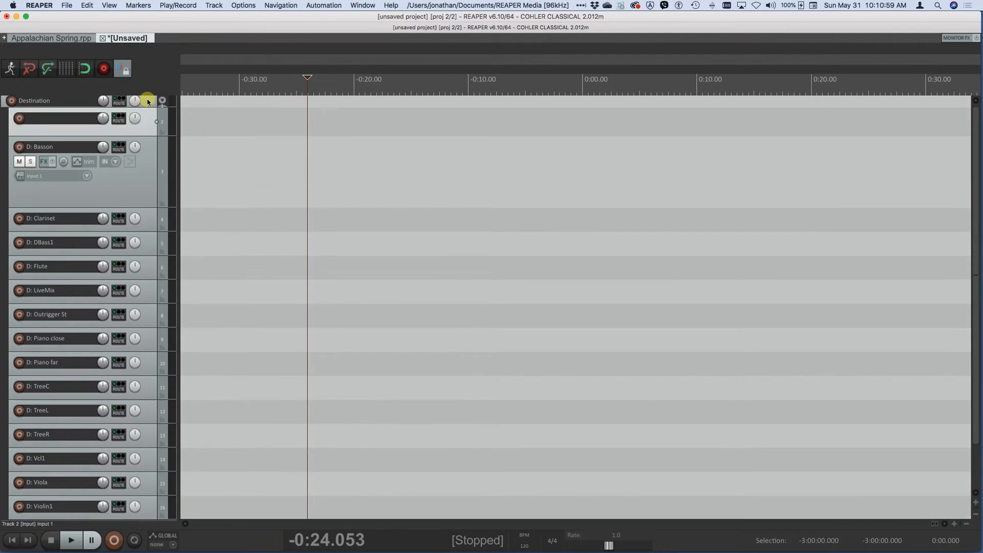
pyautogui.press('super+t')
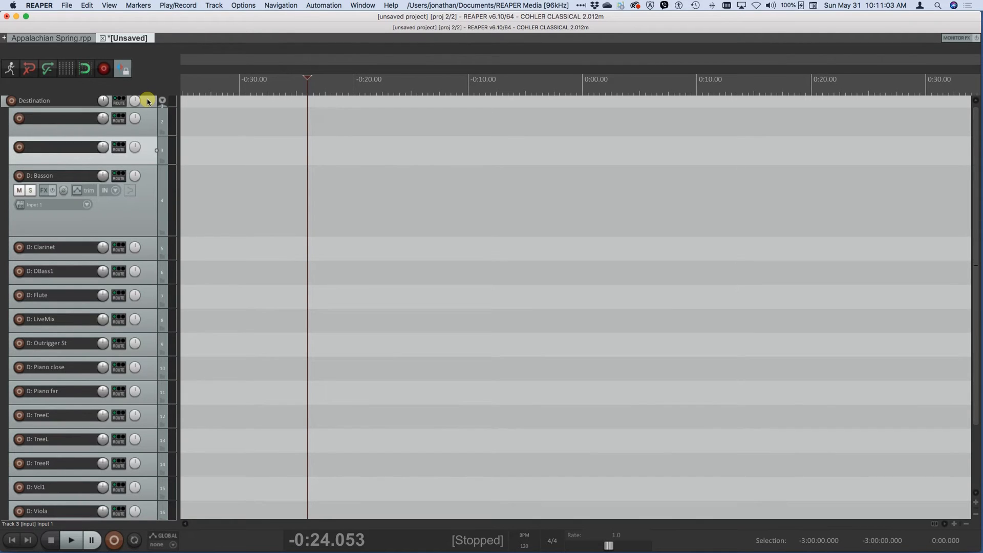
pyautogui.press('super+t')
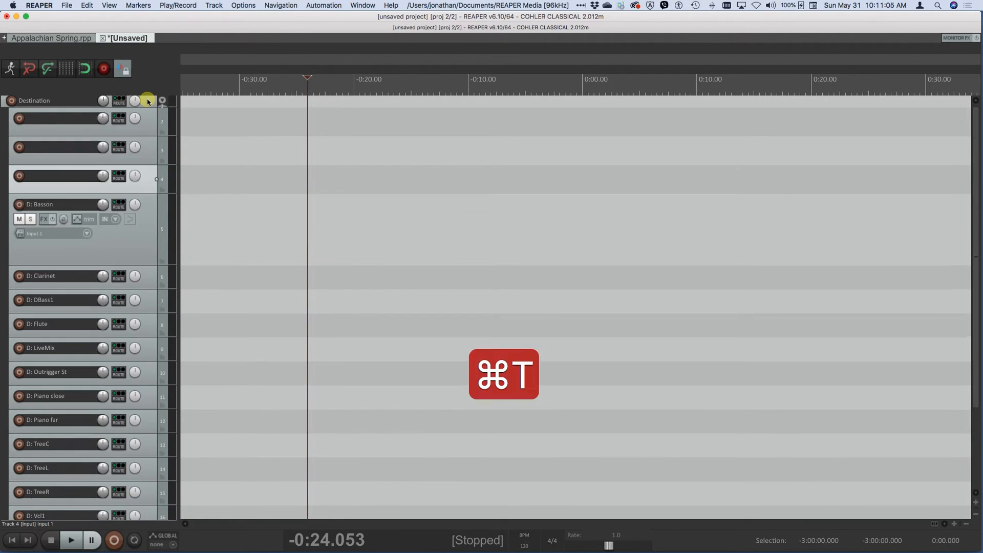
pyautogui.press('super+t')
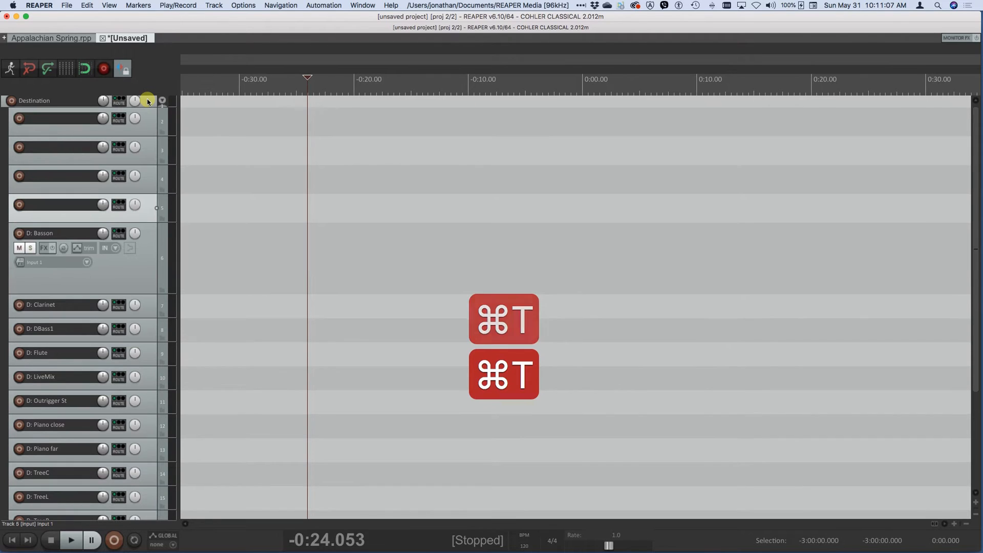
pyautogui.press('super+t')
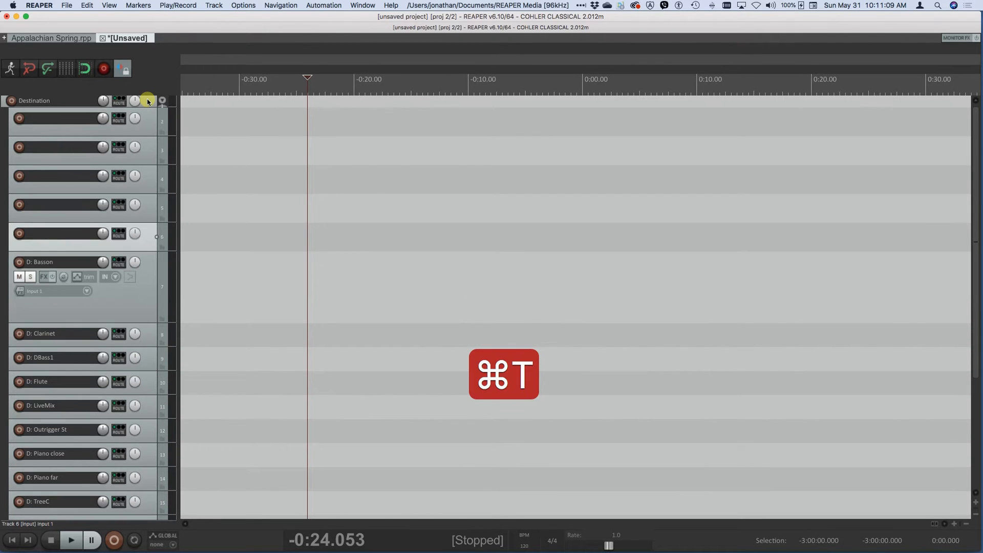
pyautogui.press('super+t')
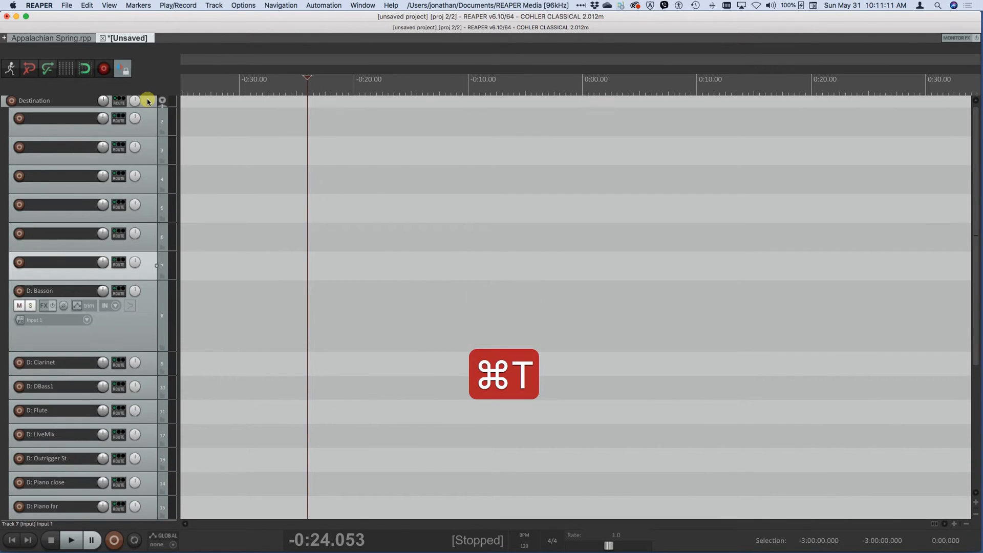
# Step: Name the first new track below Destination "Edit Mix" and continue to the next track's name
pyautogui.doubleClick(55, 120)
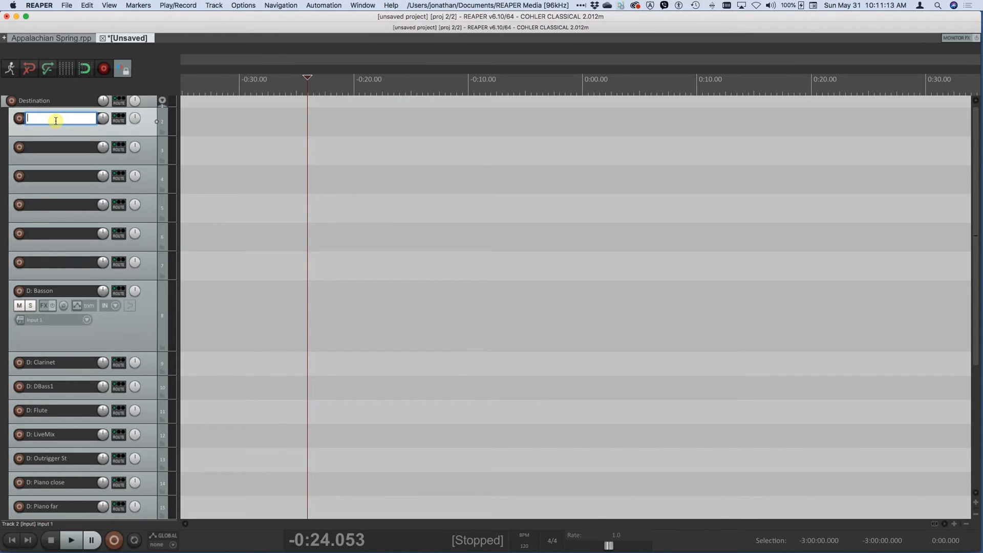
pyautogui.write('Edt')
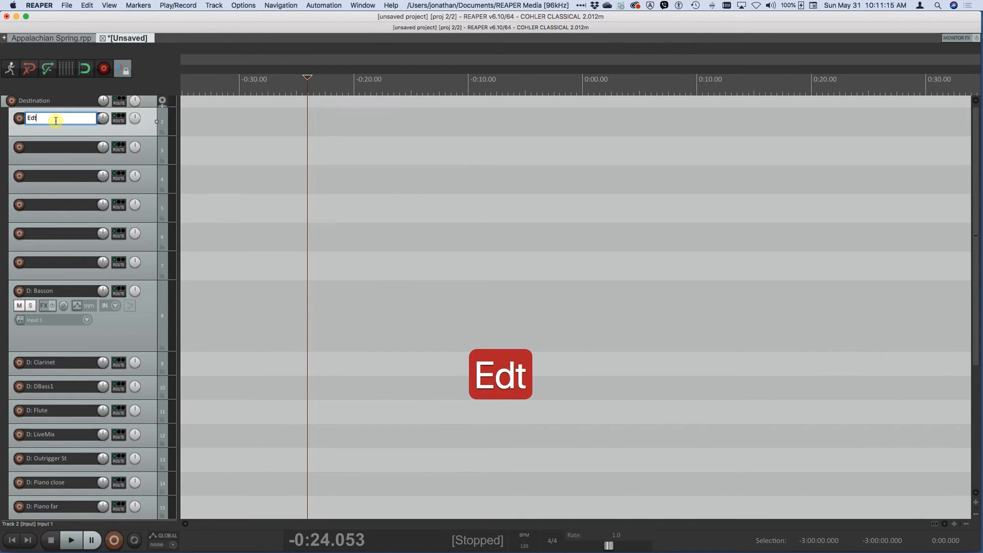
pyautogui.press('BackSpace')
pyautogui.write('it Mix')
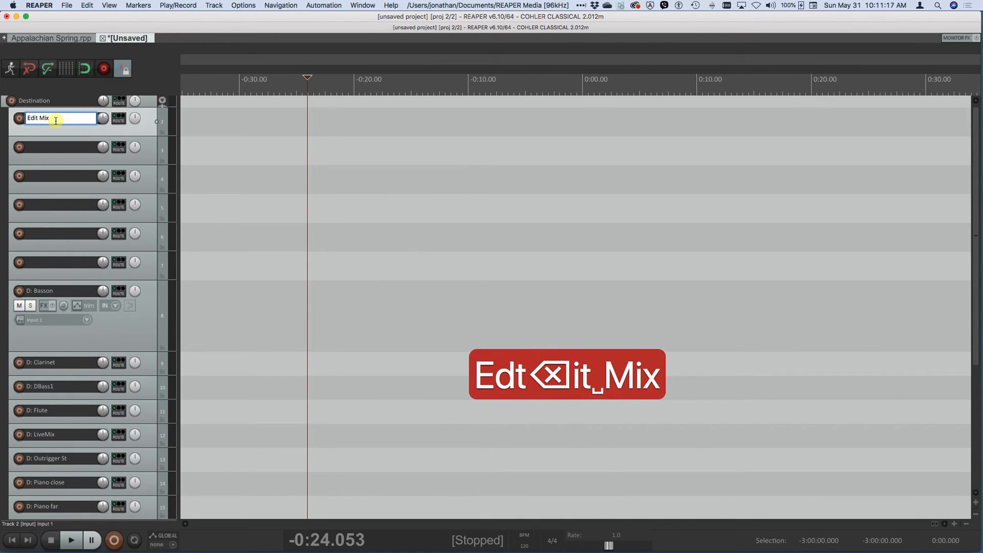
pyautogui.press('Tab')
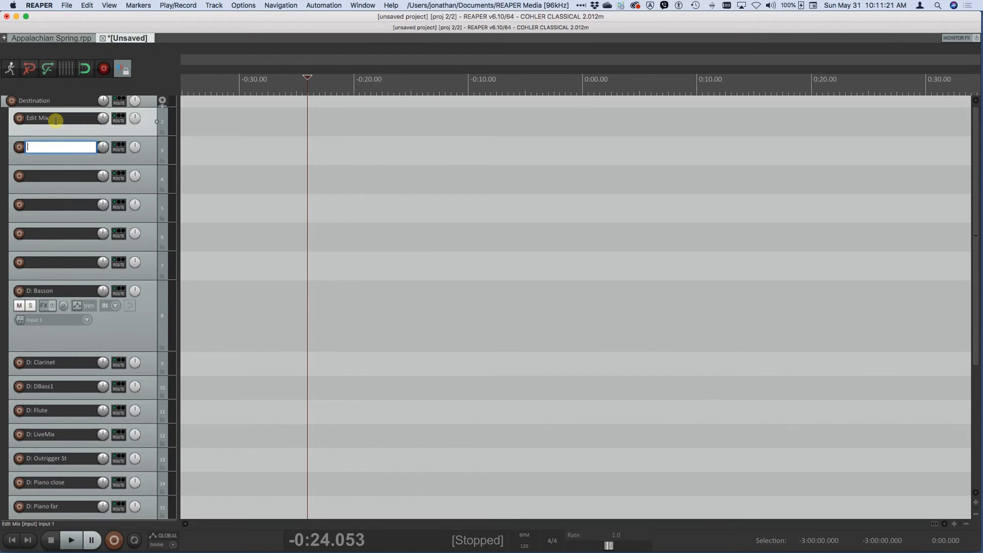
# Step: Name the remaining five new tracks below Edit Mix "Main", "Winds", "Piano", "Strings" and "Reverb", in that order
pyautogui.write('Main')
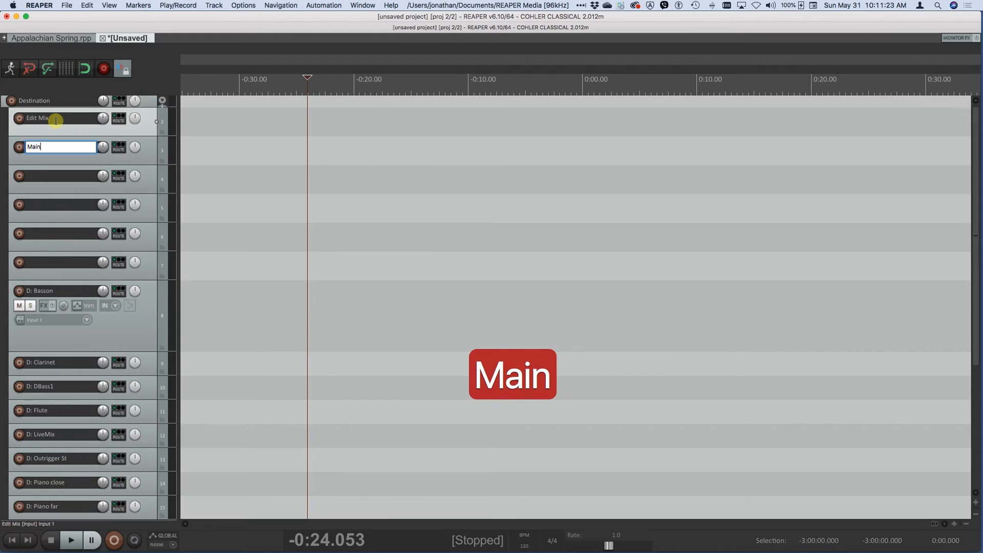
pyautogui.press('Tab')
pyautogui.write('Winds')
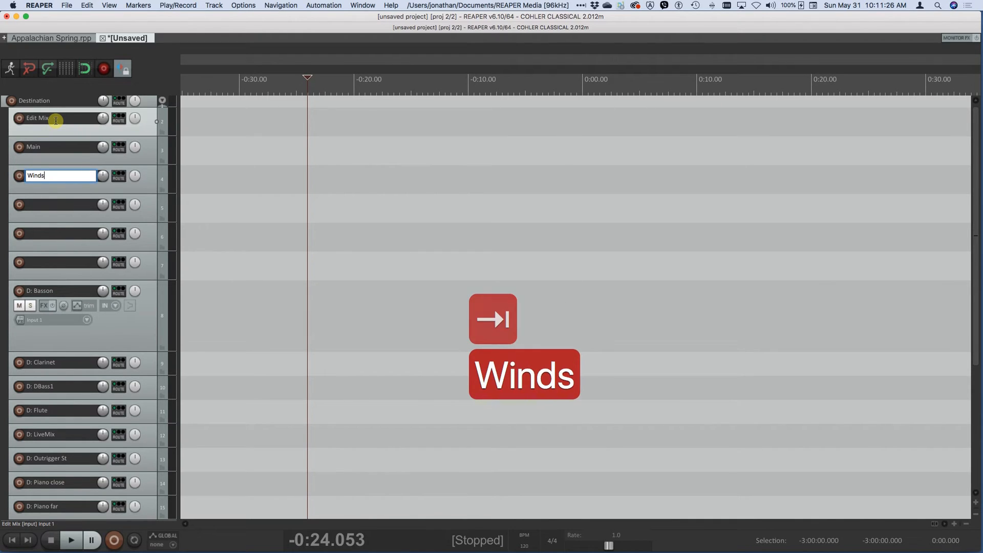
pyautogui.press('Tab')
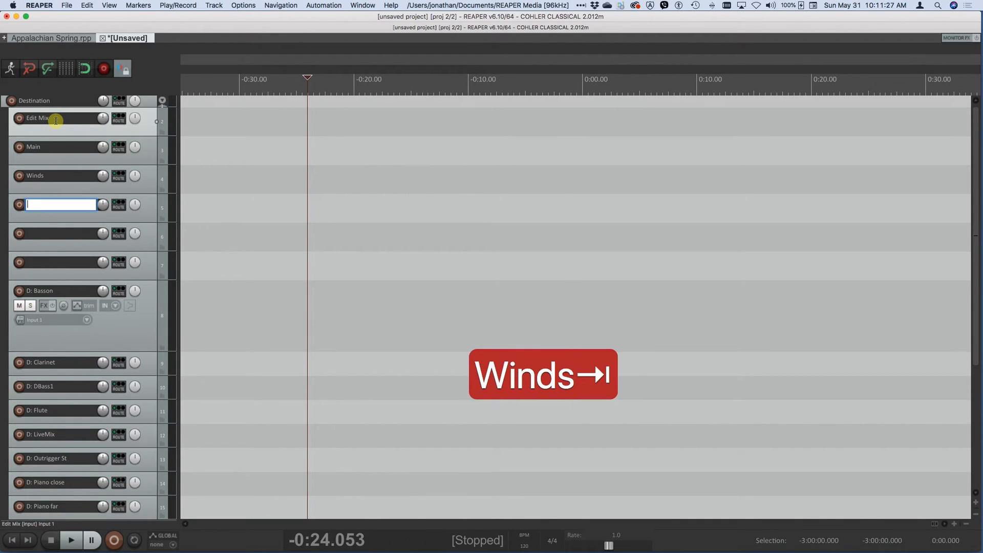
pyautogui.write('Piano')
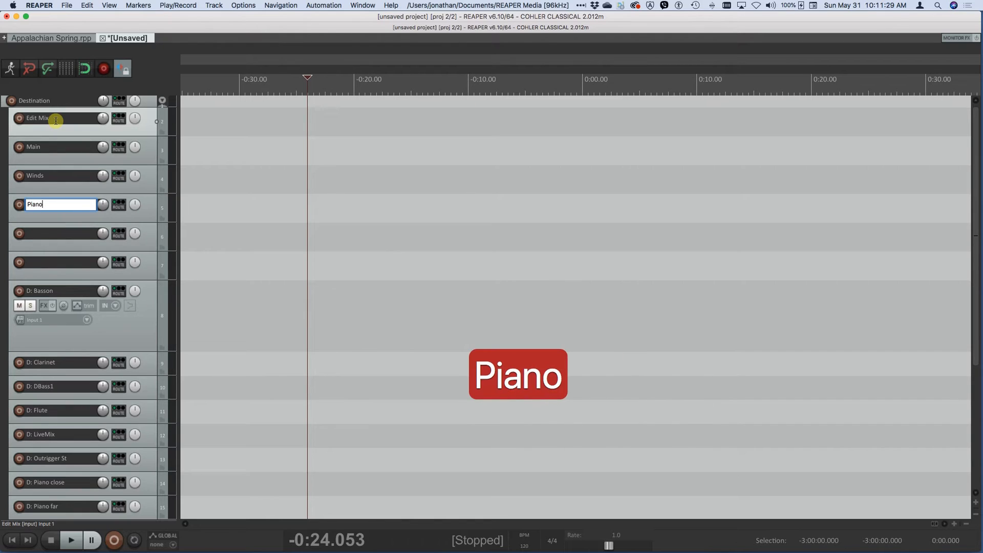
pyautogui.press('Tab')
pyautogui.write('S')
pyautogui.write('gs')
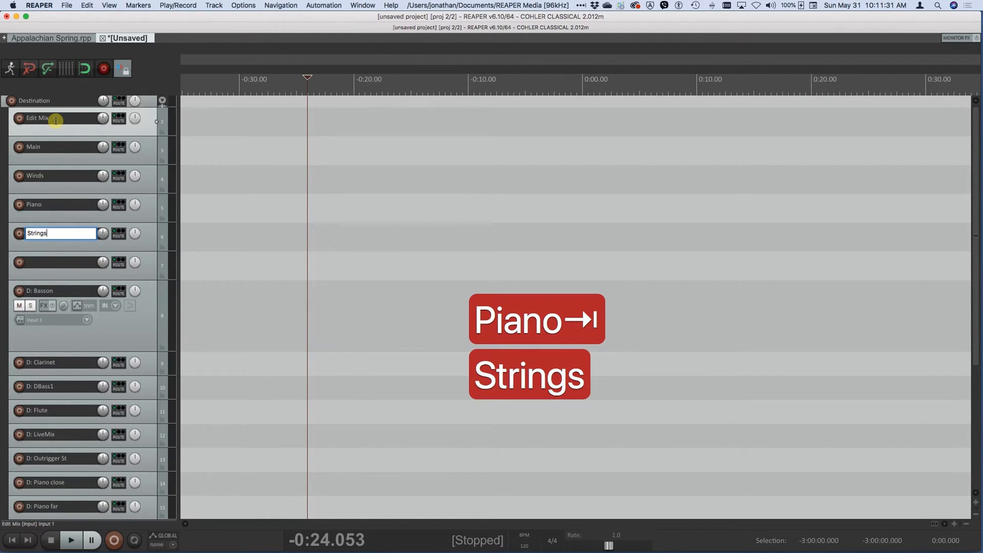
pyautogui.press('Tab')
pyautogui.write('Reverb')
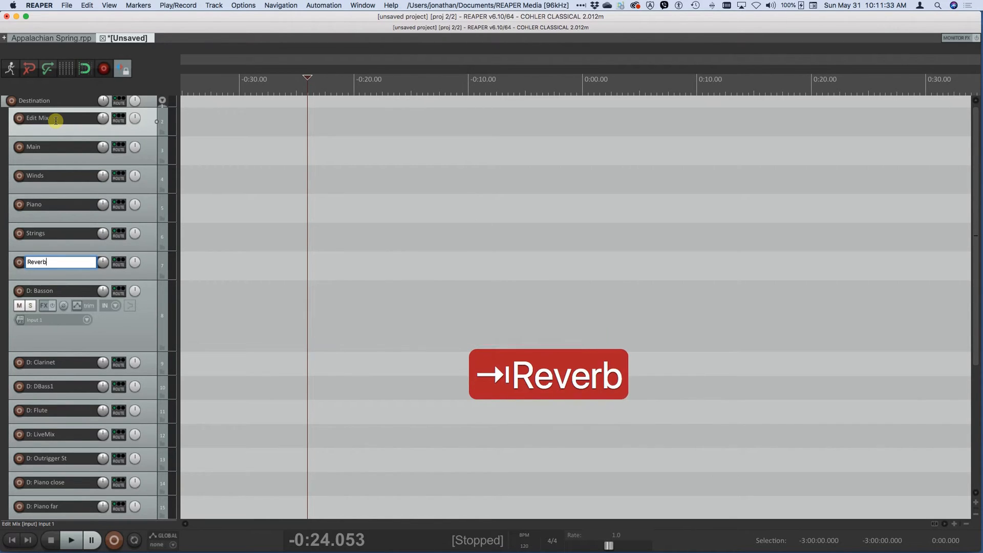
pyautogui.press('Return')
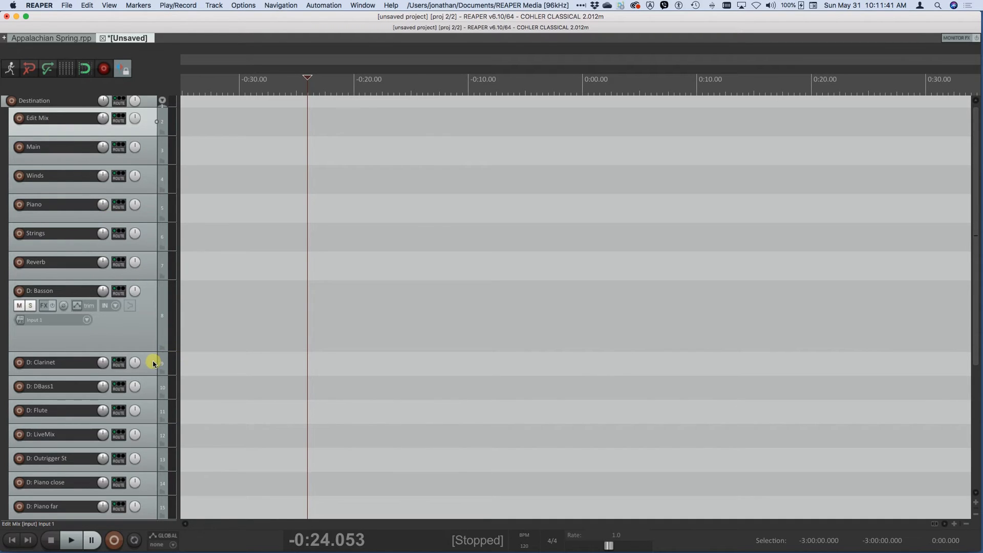
# Step: Nest the D: Basson and D: Clarinet tracks inside Winds, and the D: DBass1 track inside Strings
pyautogui.click(142, 332)
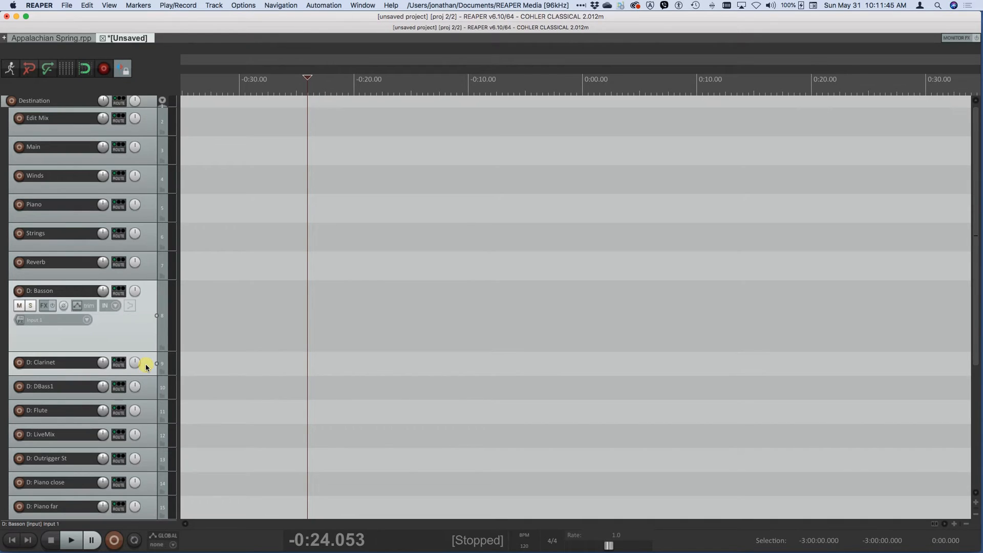
pyautogui.moveTo(146, 367); pyautogui.dragTo(66, 177)
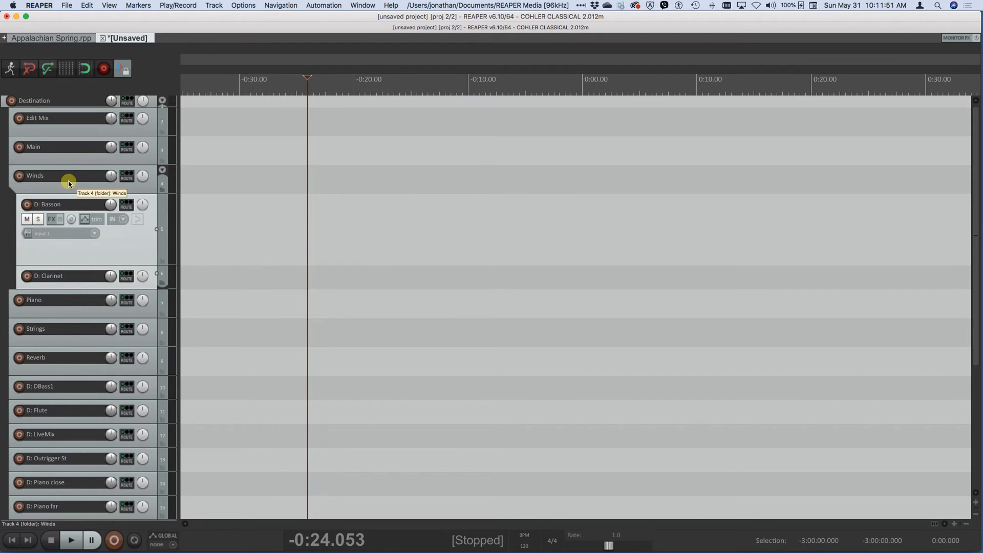
pyautogui.scroll(-3, 86, 274)
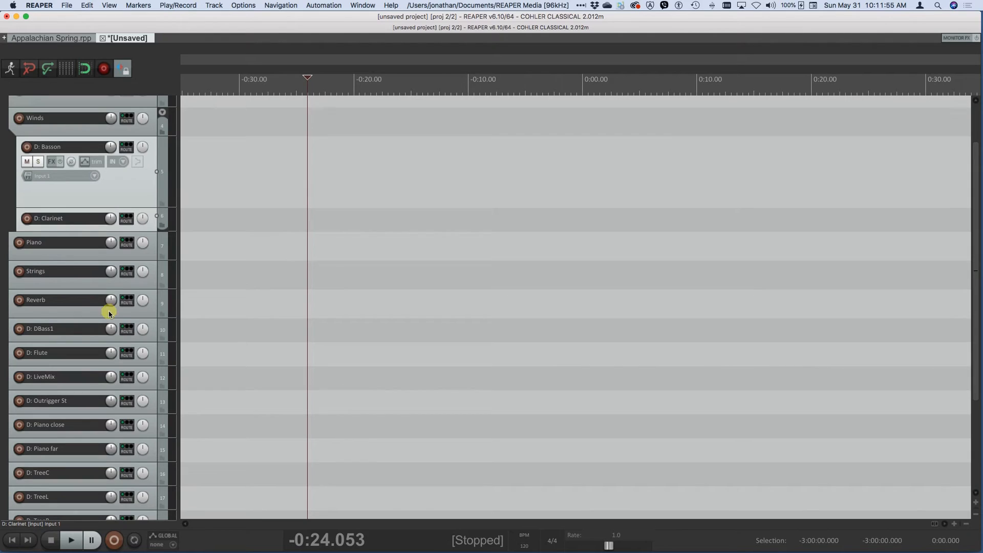
pyautogui.click(151, 337)
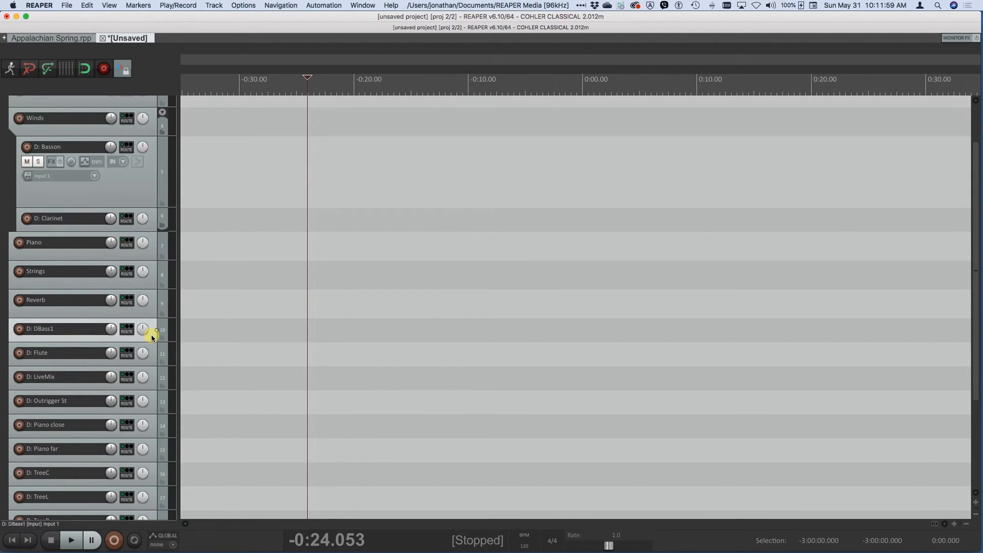
pyautogui.moveTo(151, 336); pyautogui.dragTo(84, 273)
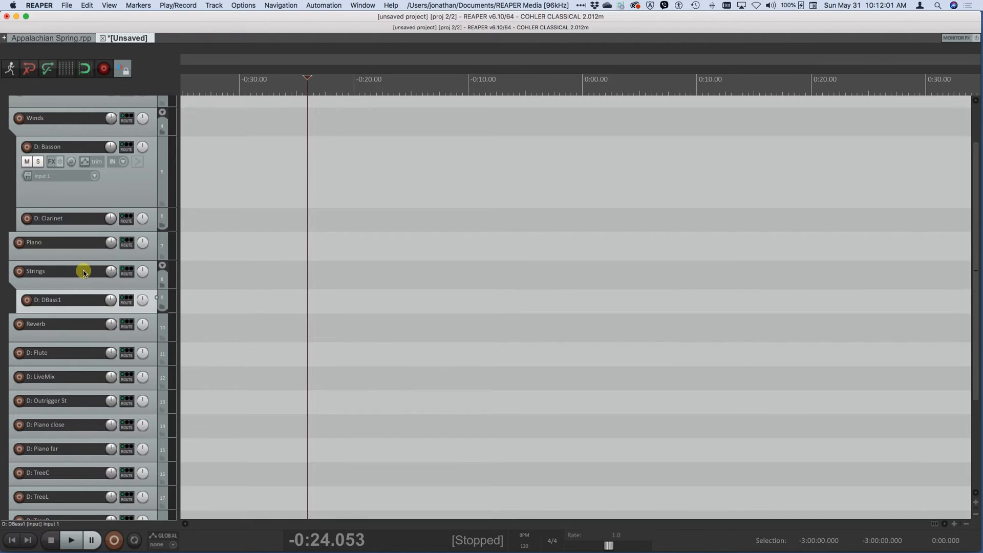
# Step: Move D: Flute to the first place inside the Winds folder and reorder D: Clarinet between D: Flute and D: Basson
pyautogui.scroll(-2, 95, 365)
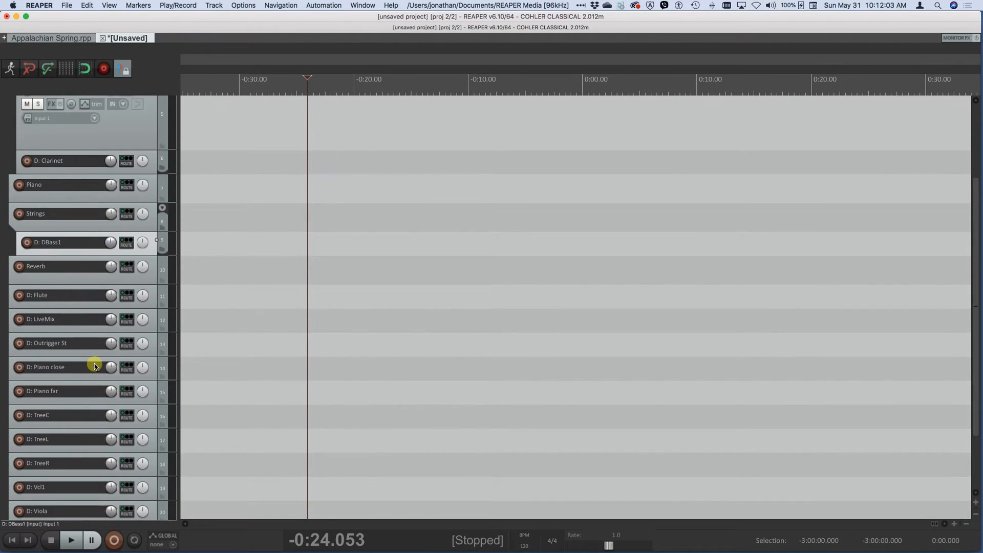
pyautogui.scroll(4, 95, 366)
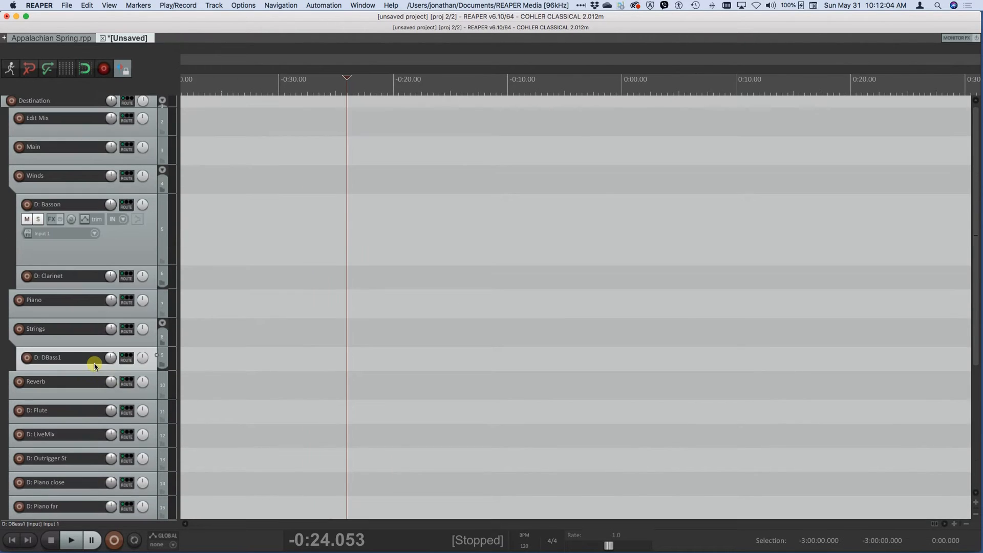
pyautogui.click(153, 410)
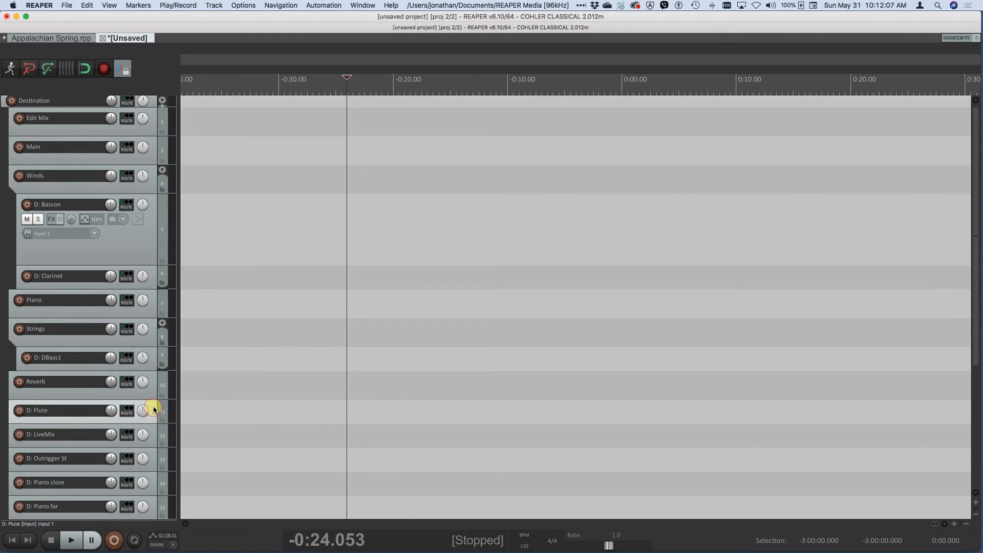
pyautogui.moveTo(119, 299); pyautogui.dragTo(107, 201)
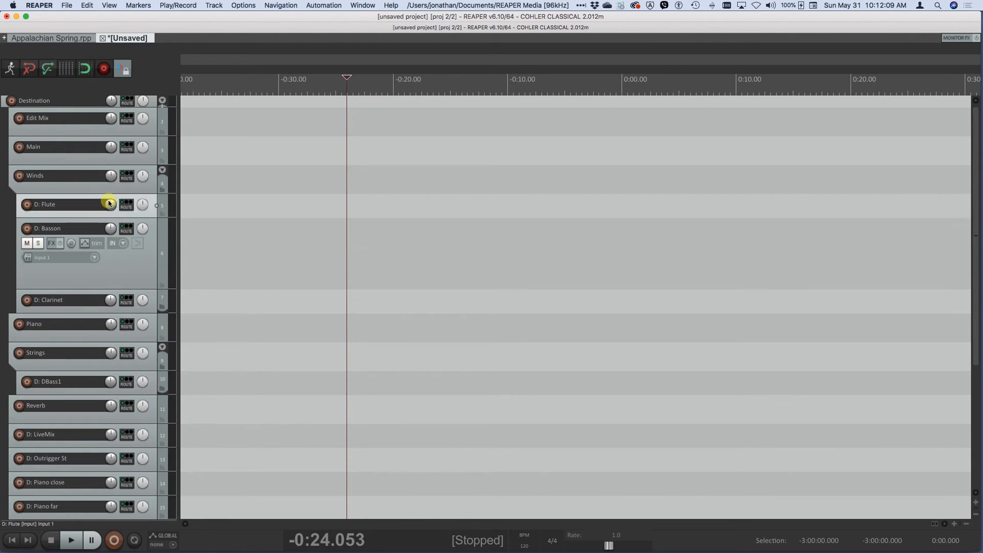
pyautogui.click(150, 310)
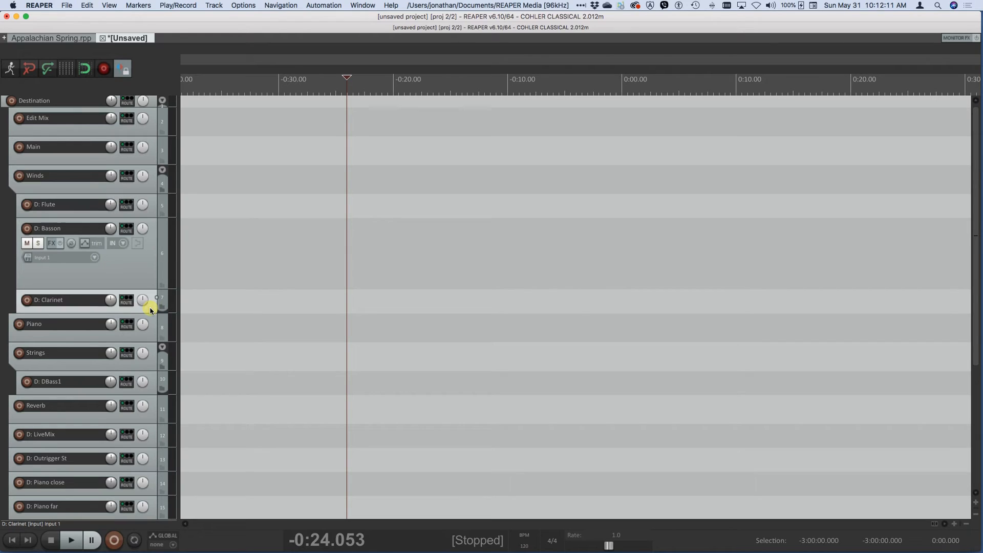
pyautogui.moveTo(150, 309); pyautogui.dragTo(137, 225)
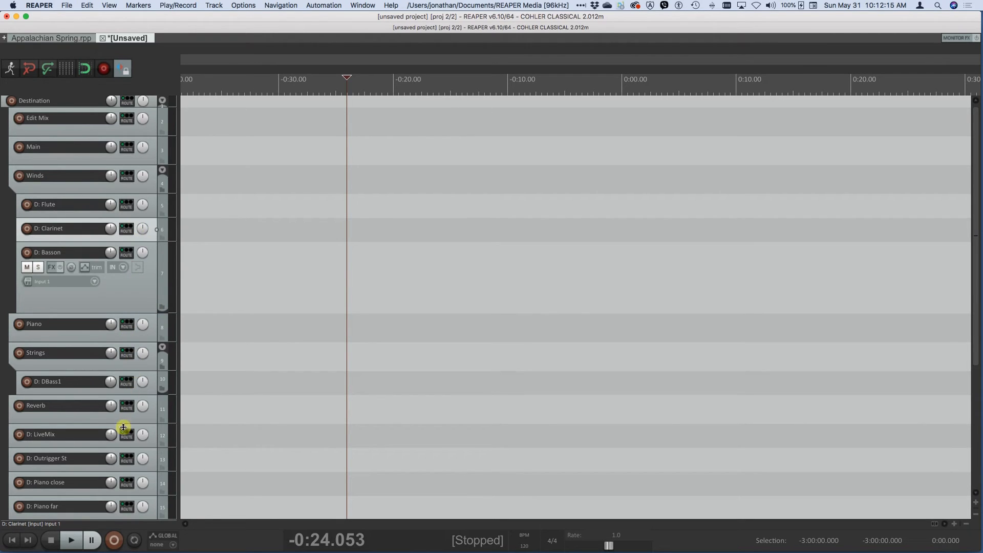
# Step: Nest D: Outrigger St inside the Main track, and D: Piano close and D: Piano far inside the Piano track
pyautogui.click(151, 468)
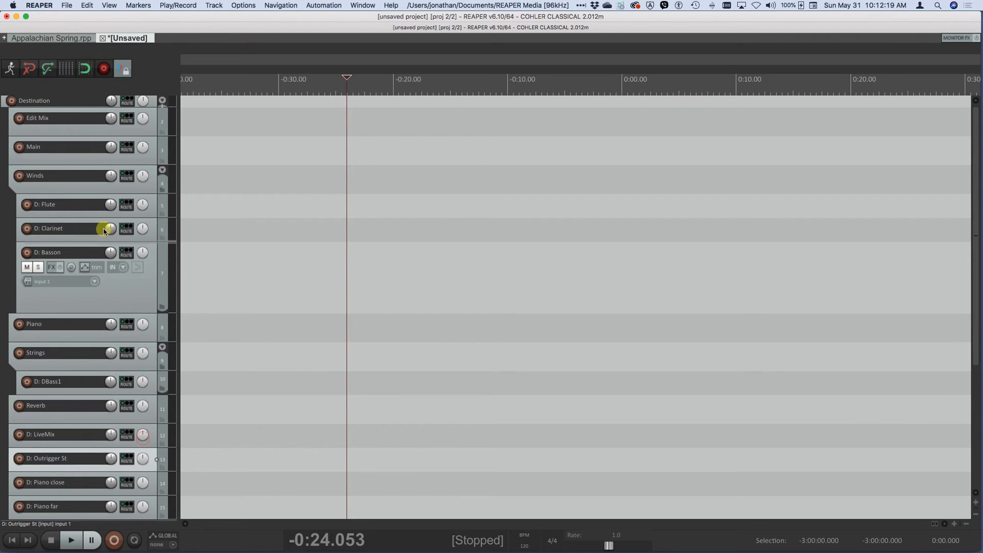
pyautogui.moveTo(95, 155); pyautogui.dragTo(93, 152)
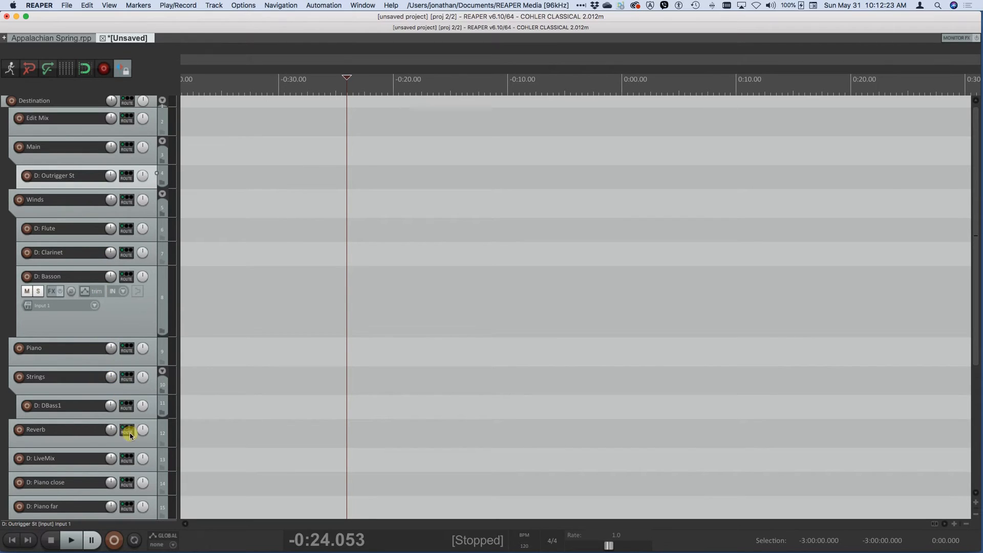
pyautogui.click(151, 493)
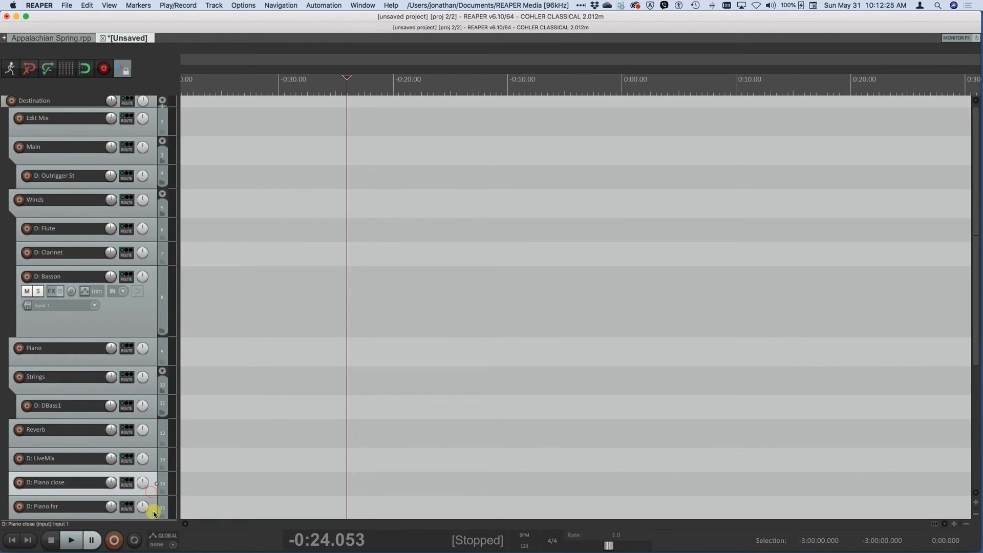
pyautogui.keyDown('shift'); pyautogui.click(151, 509); pyautogui.keyUp('shift')
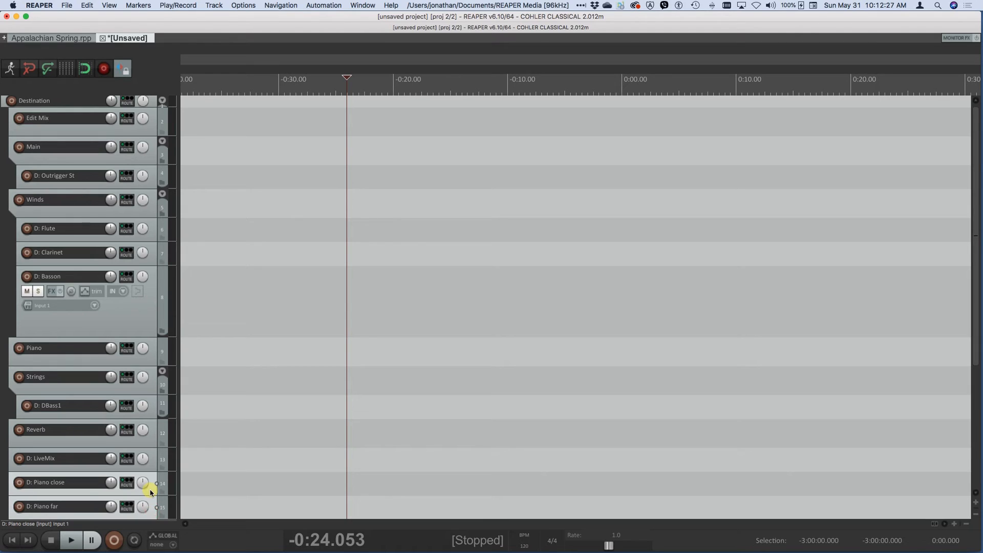
pyautogui.moveTo(151, 492); pyautogui.dragTo(88, 352)
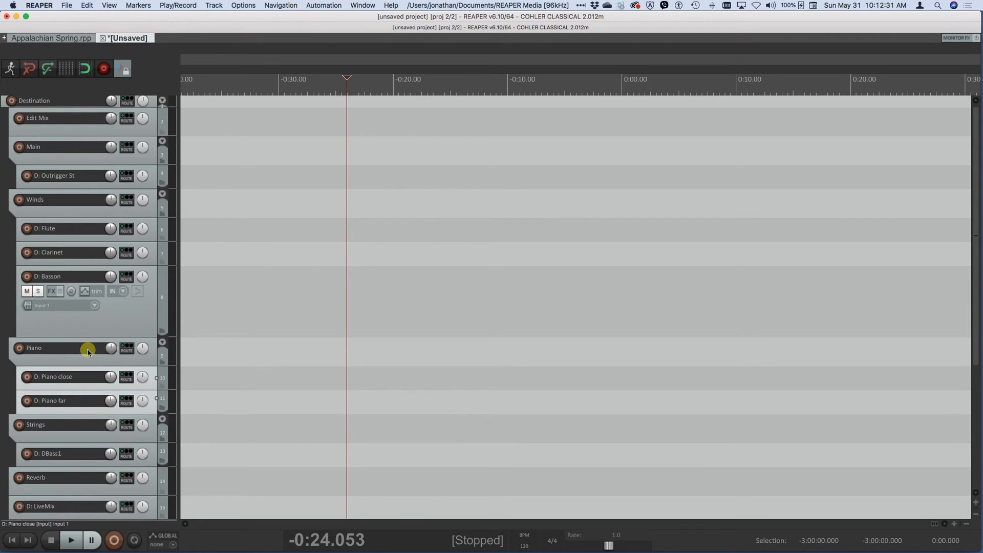
# Step: Move D: TreeC, D: TreeL and D: TreeR into the Main folder above D: Outrigger St, and place D: TreeL first
pyautogui.scroll(-3, 88, 352)
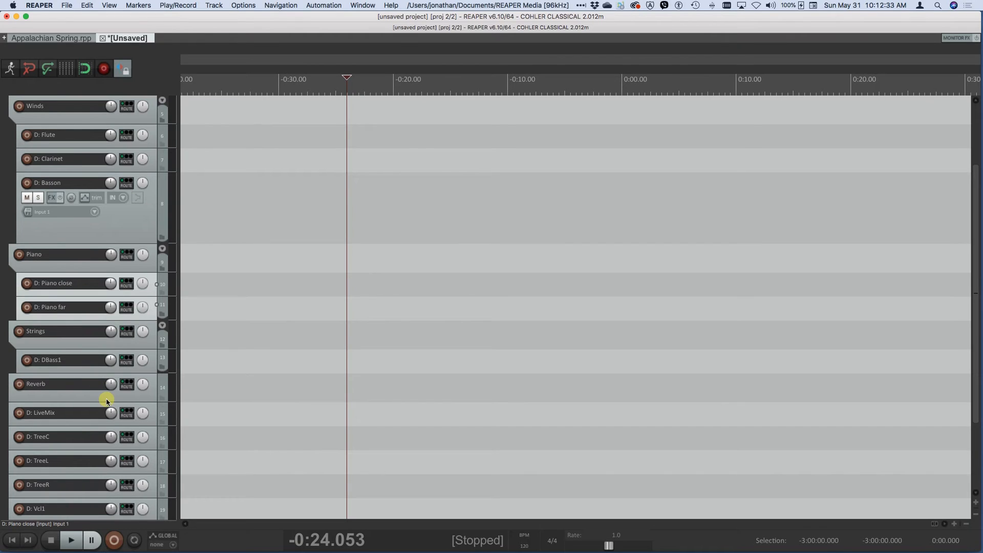
pyautogui.click(153, 445)
pyautogui.keyDown('shift'); pyautogui.click(151, 486); pyautogui.keyUp('shift')
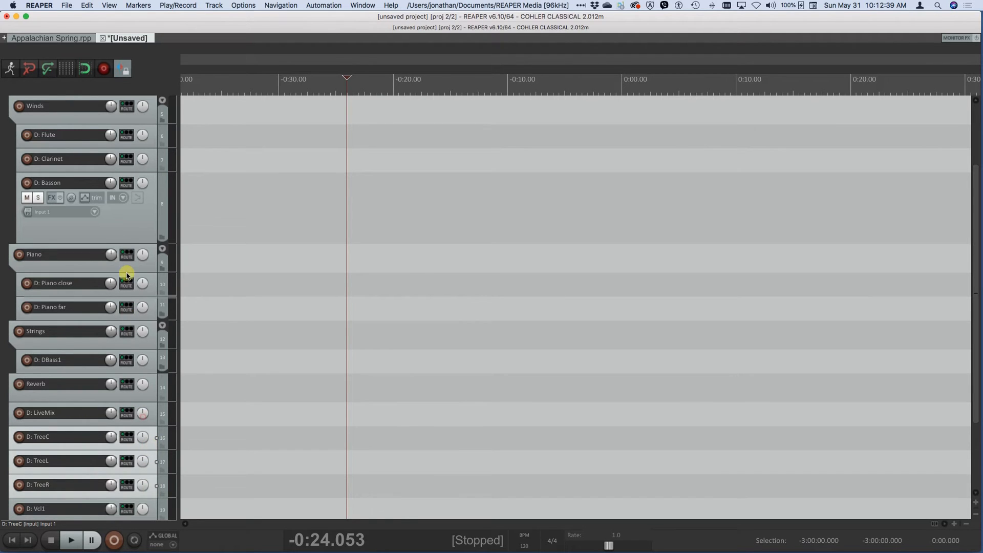
pyautogui.scroll(5, 99, 93)
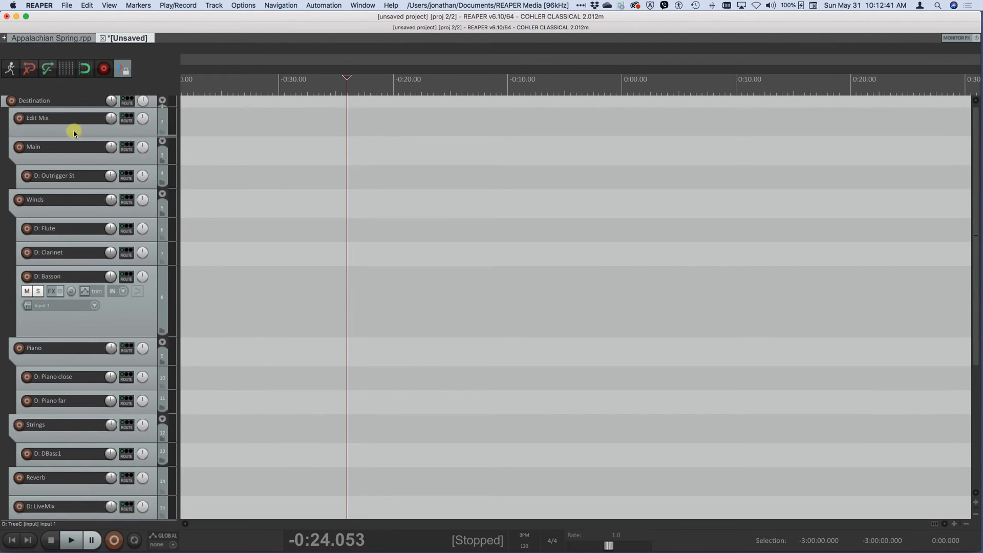
pyautogui.moveTo(66, 148); pyautogui.dragTo(66, 147)
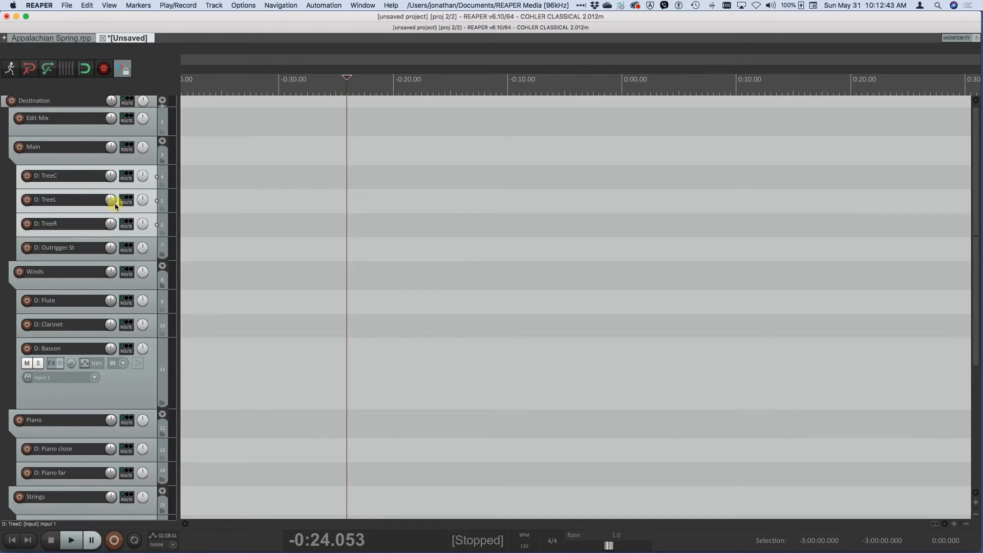
pyautogui.click(139, 209)
pyautogui.moveTo(138, 210); pyautogui.dragTo(140, 173)
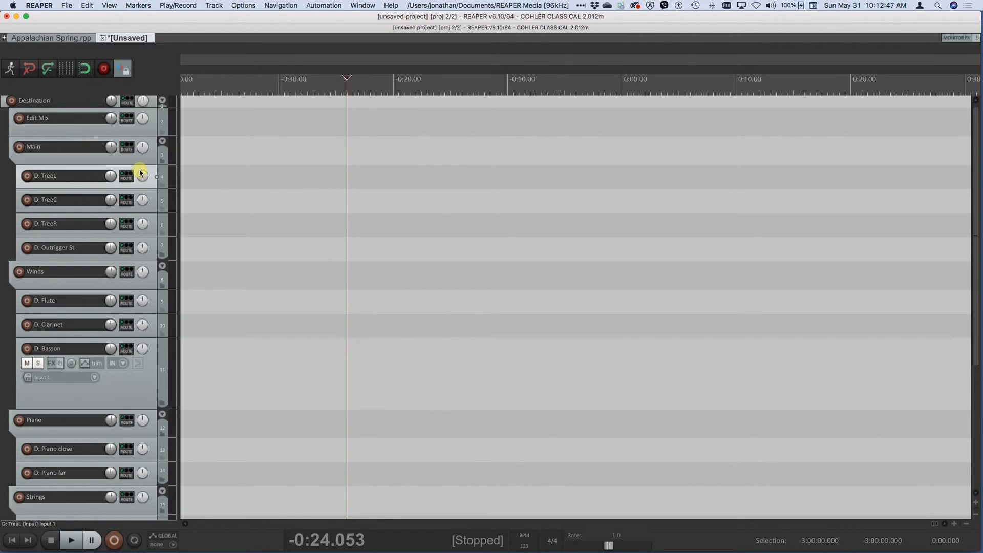
# Step: Move the D: Vcl1, D: Viola, D: Violin1 and D: Violin2 tracks into the Strings folder above D: DBass1
pyautogui.scroll(-8, 127, 267)
pyautogui.hscroll(10, 127, 268)
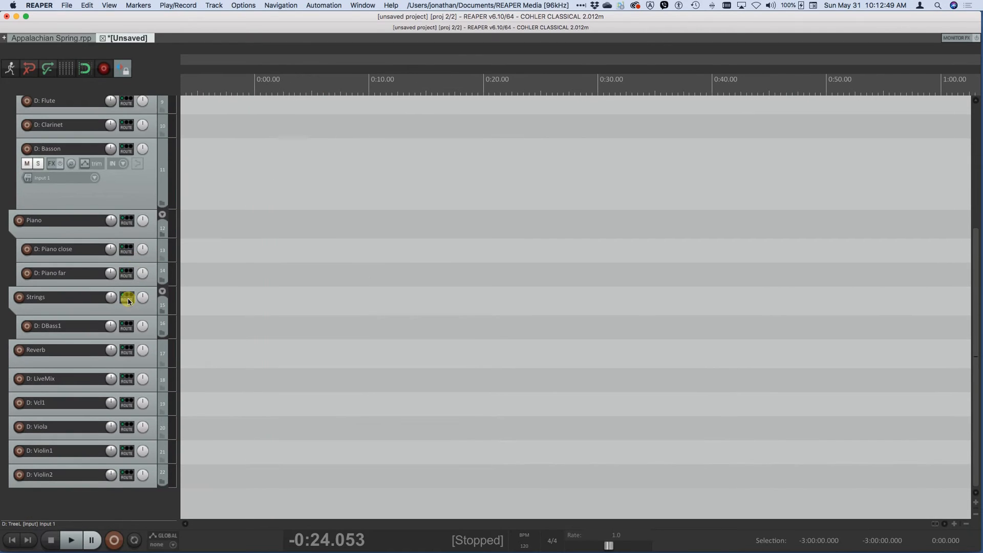
pyautogui.click(148, 412)
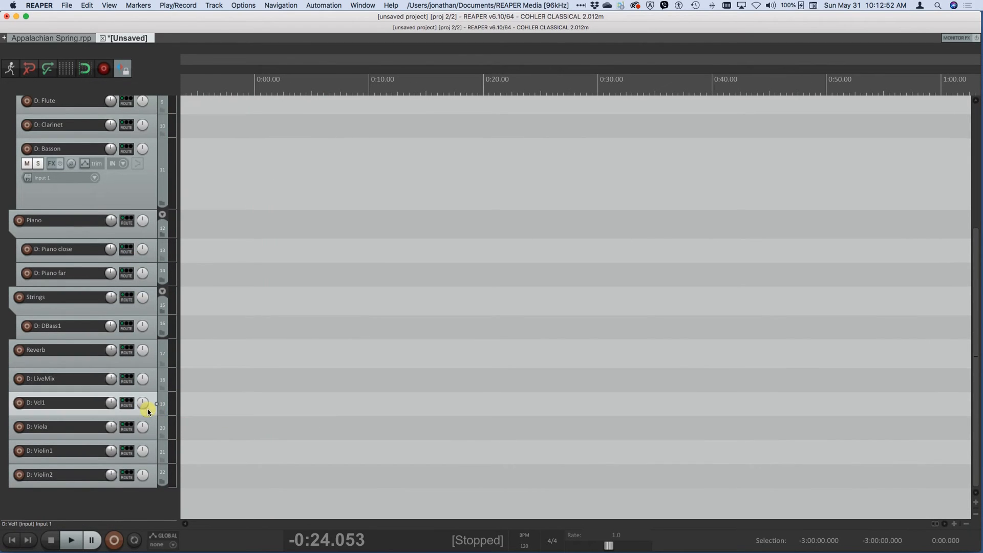
pyautogui.keyDown('shift'); pyautogui.click(151, 486); pyautogui.keyUp('shift')
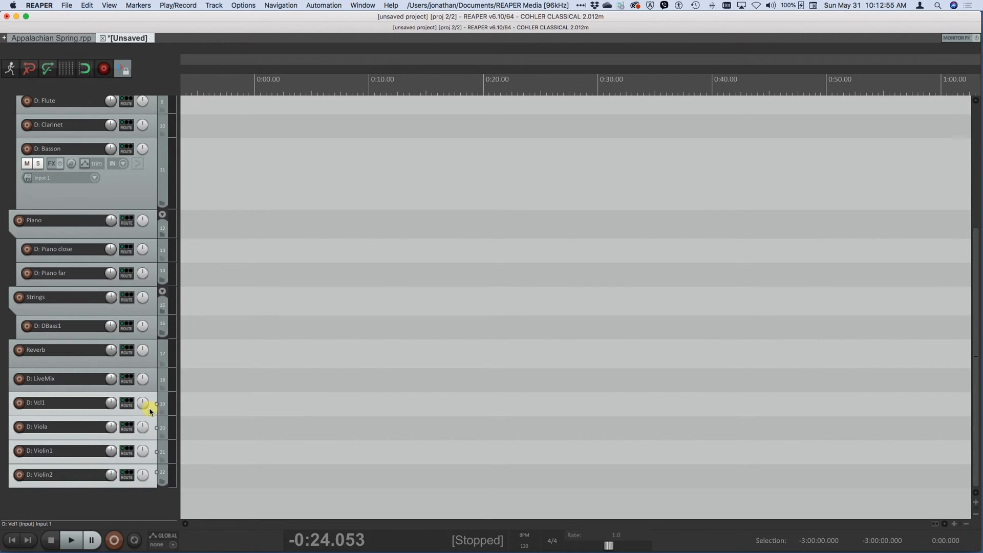
pyautogui.moveTo(150, 411); pyautogui.dragTo(143, 316)
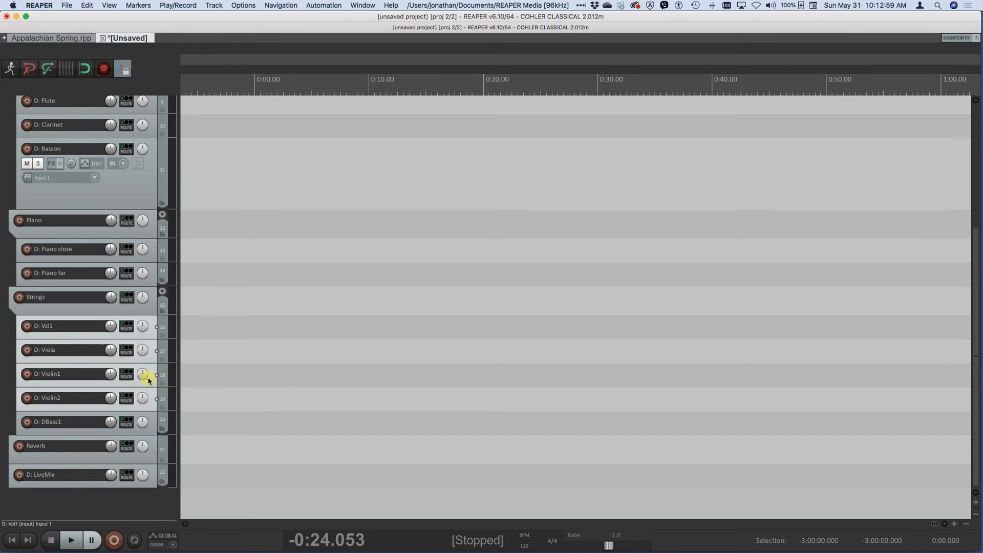
# Step: Reorder the Strings folder so D: Violin1 and D: Violin2 come first, followed by D: Viola above D: Vcl1
pyautogui.click(149, 379)
pyautogui.keyDown('shift'); pyautogui.click(150, 394); pyautogui.keyUp('shift')
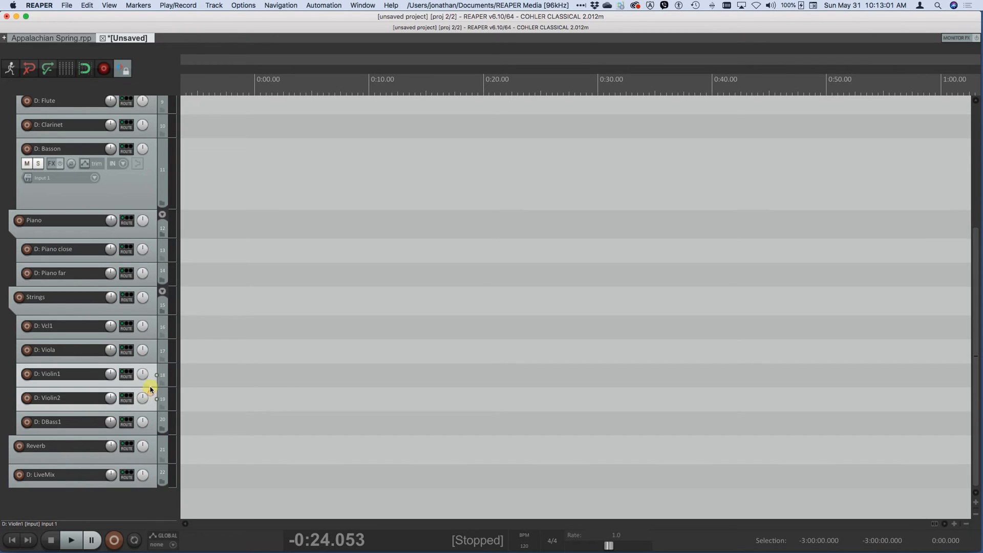
pyautogui.moveTo(151, 382); pyautogui.dragTo(142, 318)
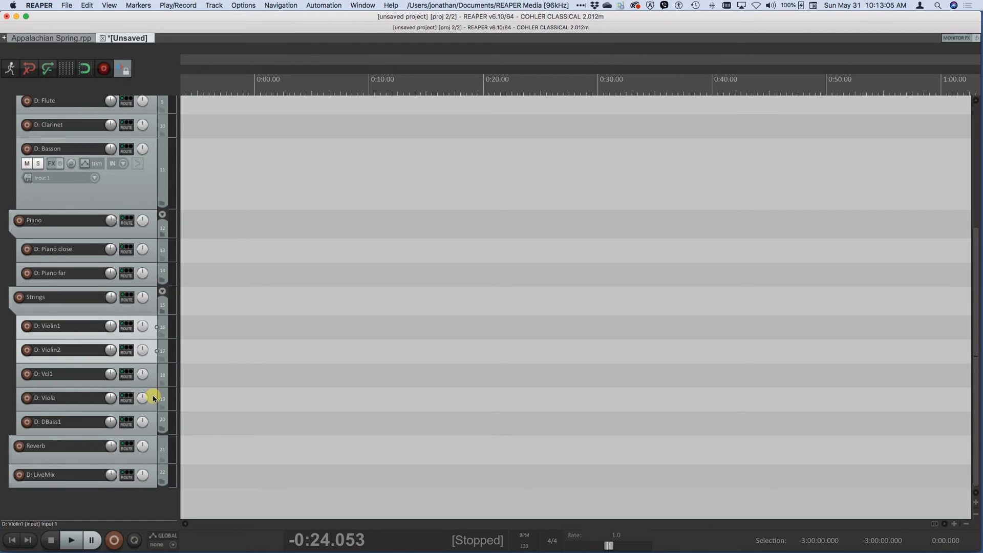
pyautogui.moveTo(153, 399); pyautogui.dragTo(153, 363)
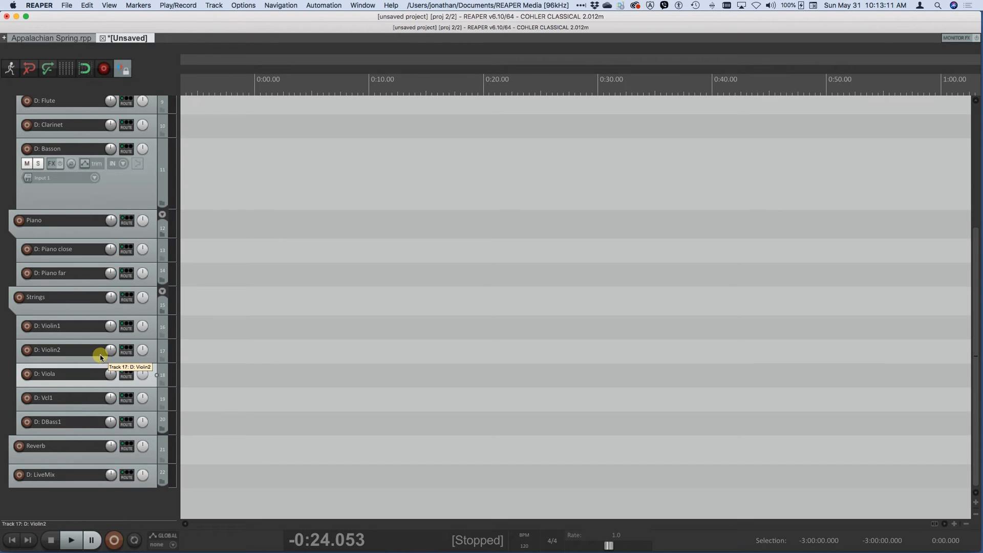
# Step: Select the tracks from Edit Mix through Reverb and make them a folder with Edit Mix as the parent
pyautogui.scroll(5, 105, 358)
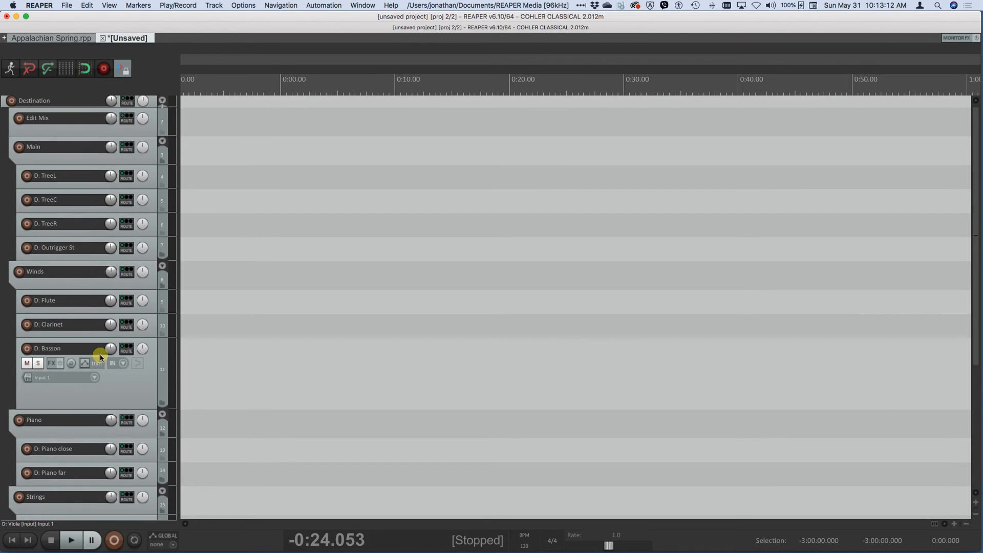
pyautogui.click(69, 128)
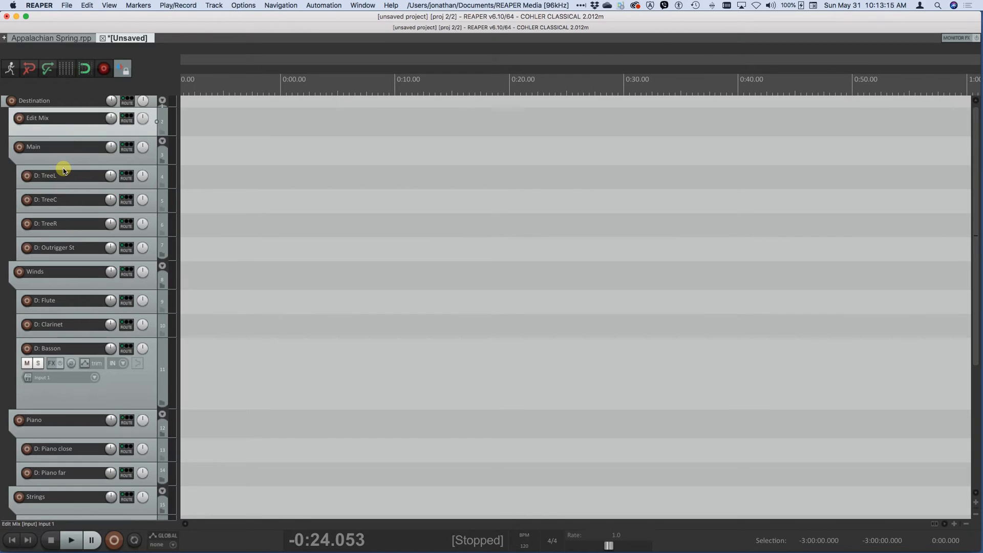
pyautogui.scroll(-5, 63, 169)
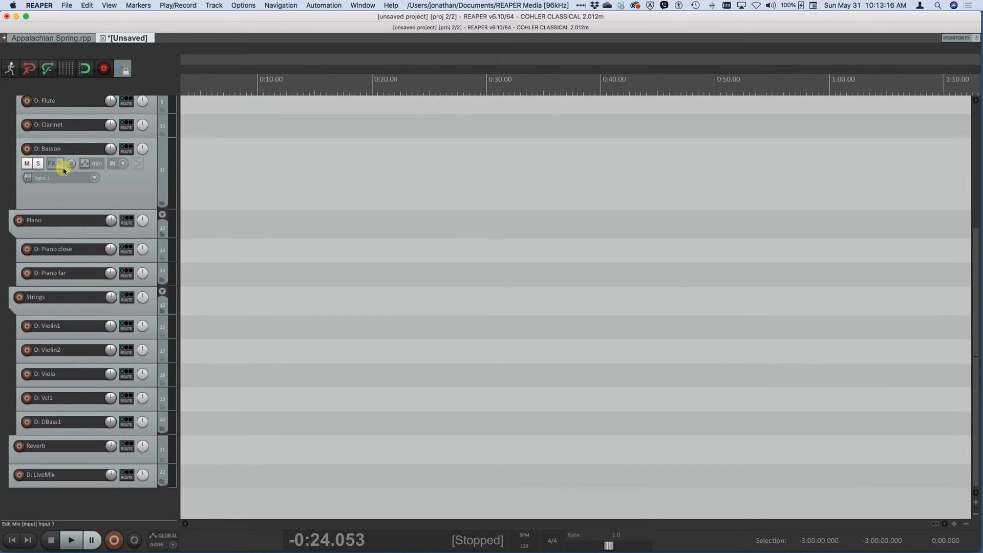
pyautogui.click(61, 453)
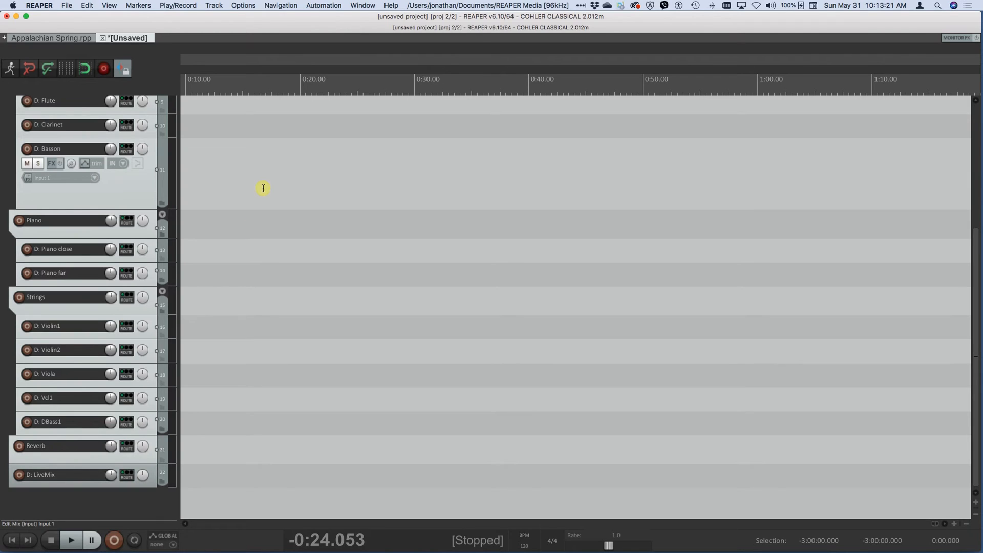
pyautogui.click(245, 6)
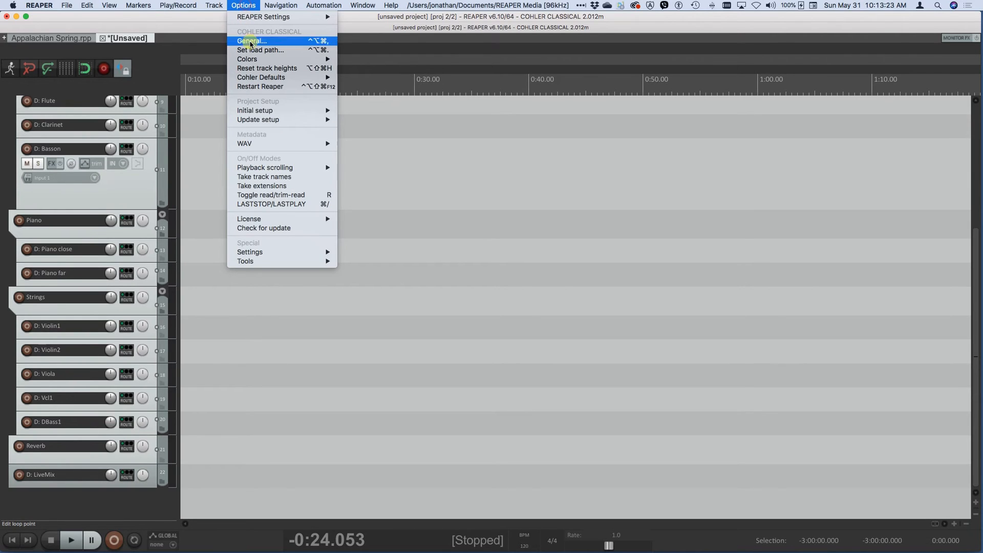
pyautogui.moveTo(299, 114)
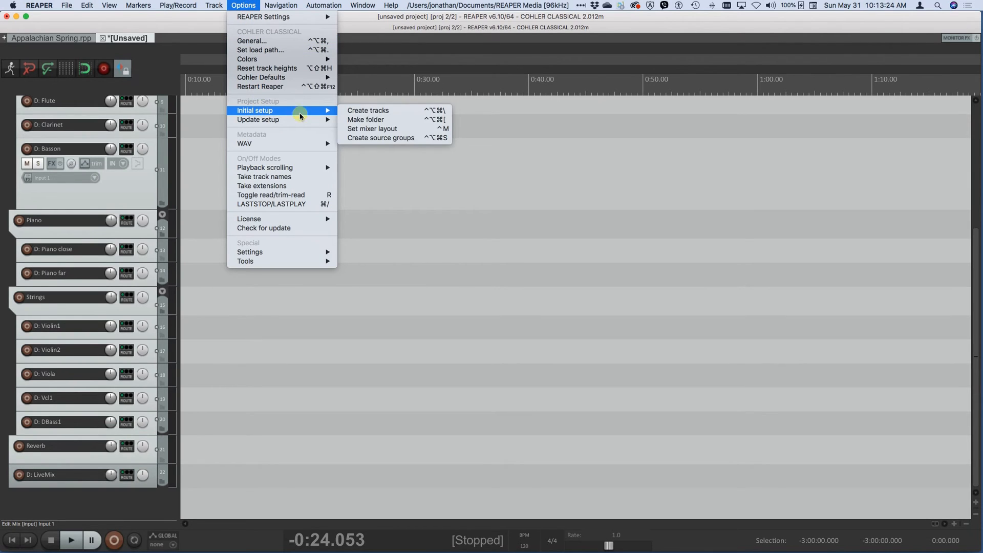
pyautogui.click(365, 121)
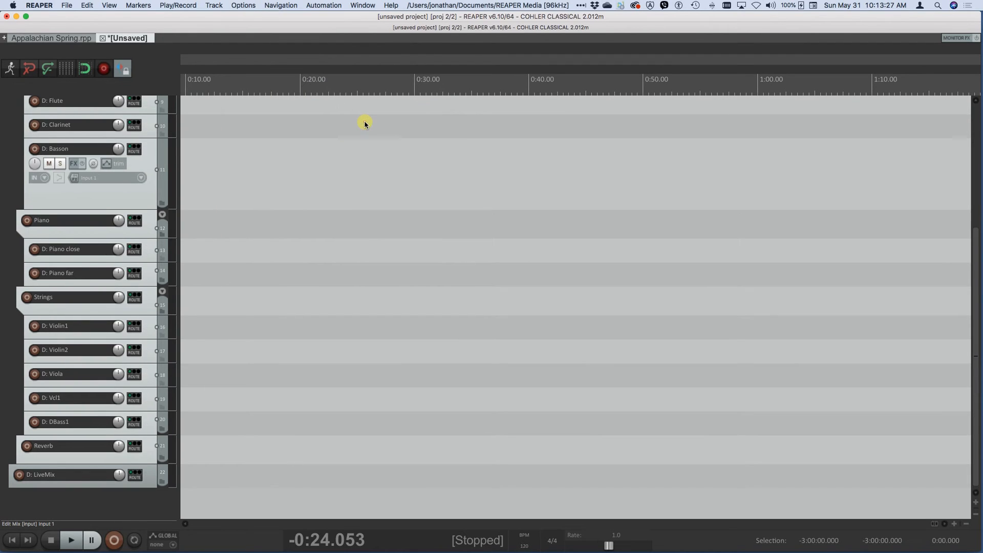
pyautogui.scroll(5, 82, 201)
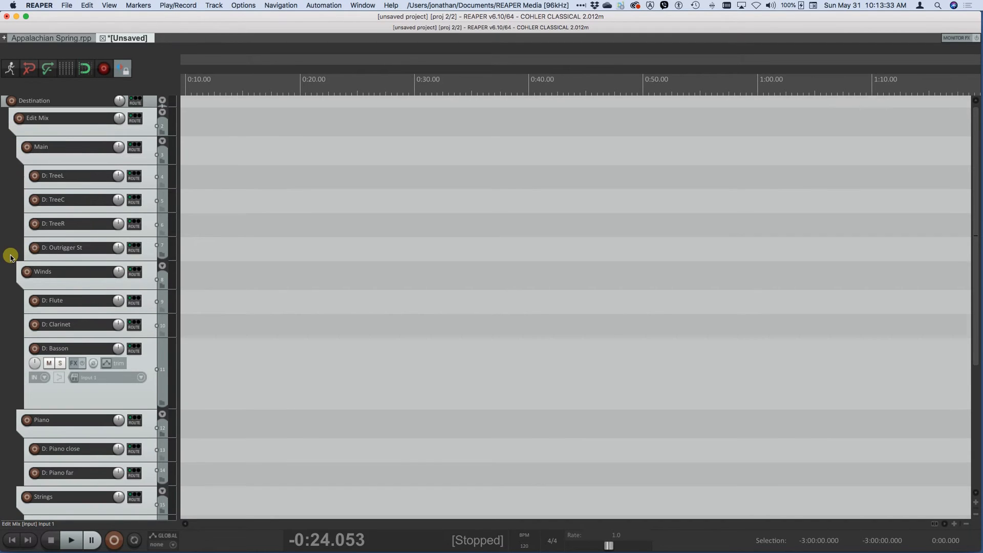
pyautogui.scroll(-5, 11, 256)
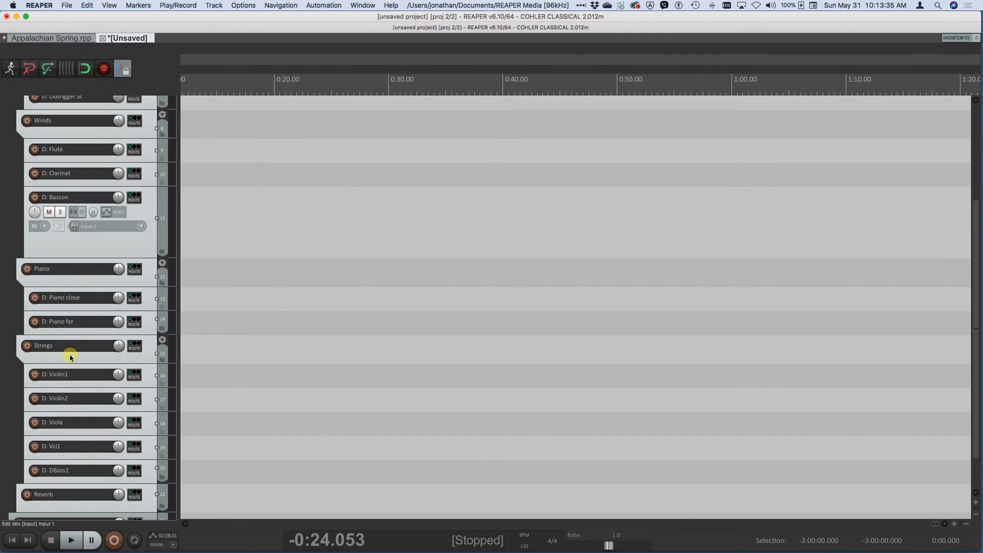
pyautogui.scroll(-2, 69, 402)
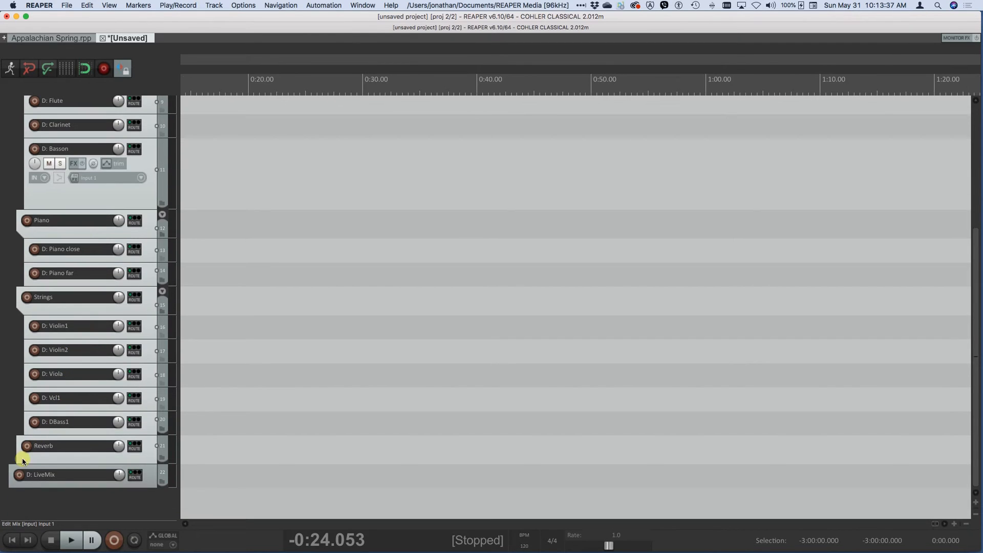
pyautogui.scroll(7, 26, 135)
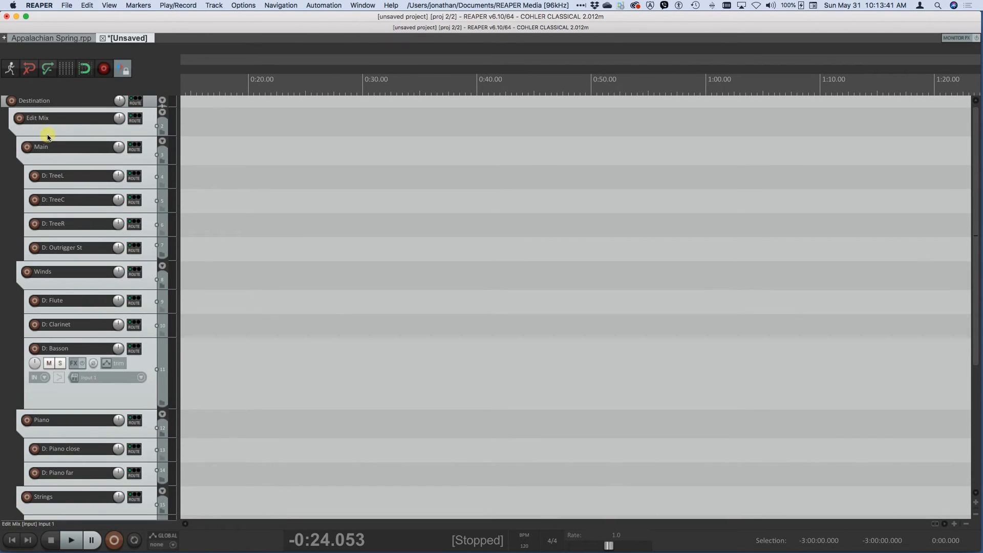
pyautogui.scroll(-7, 65, 188)
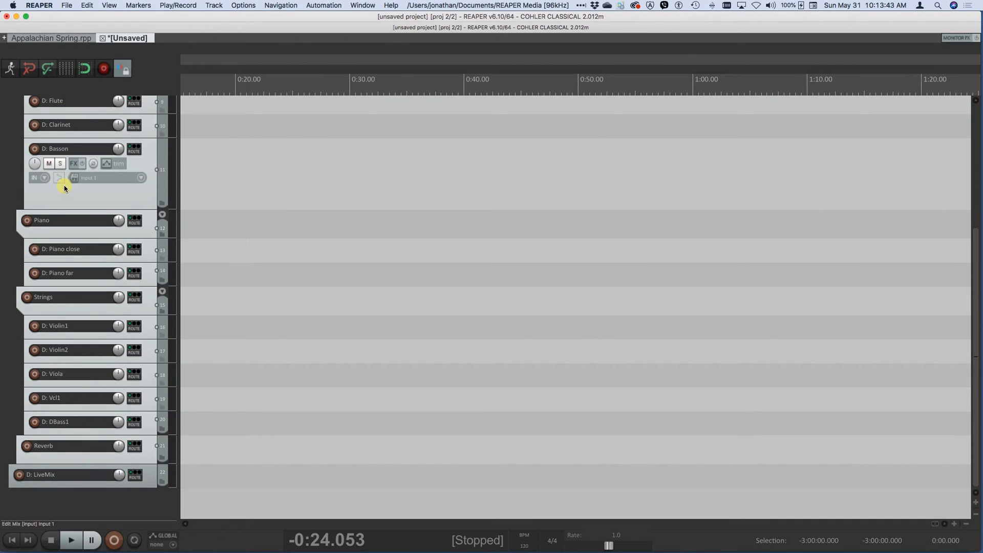
# Step: Hide the Reverb track from the track view
pyautogui.click(142, 458)
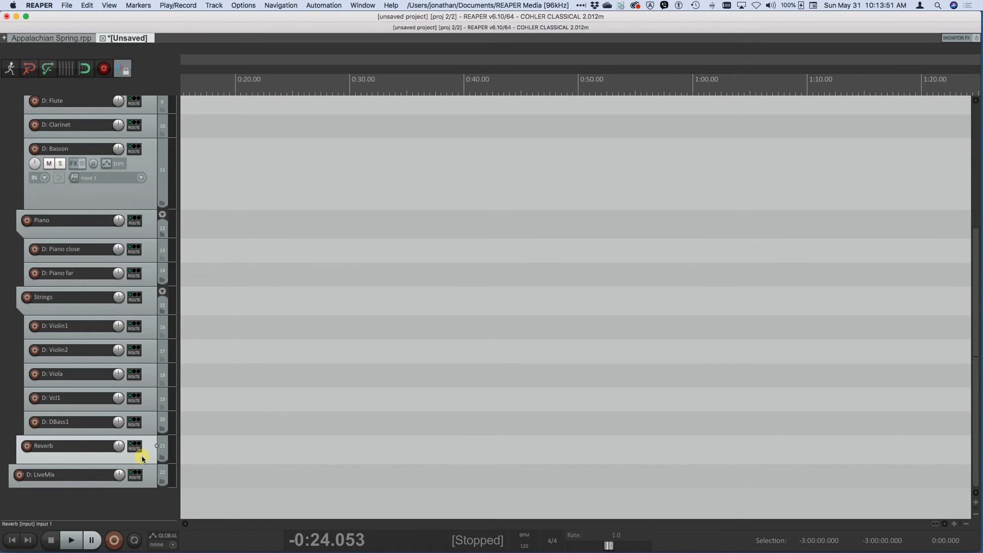
pyautogui.rightClick(142, 458)
pyautogui.moveTo(165, 476)
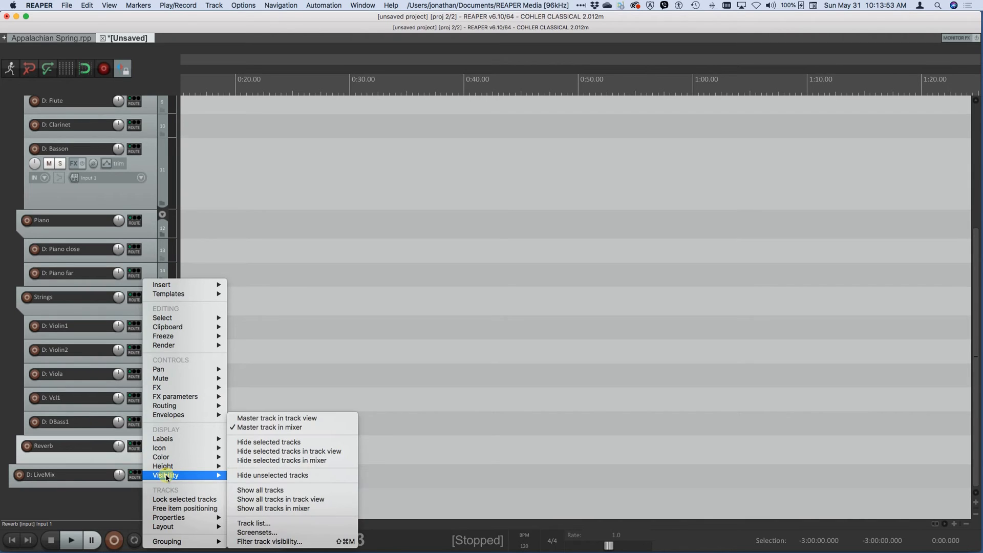
pyautogui.click(290, 443)
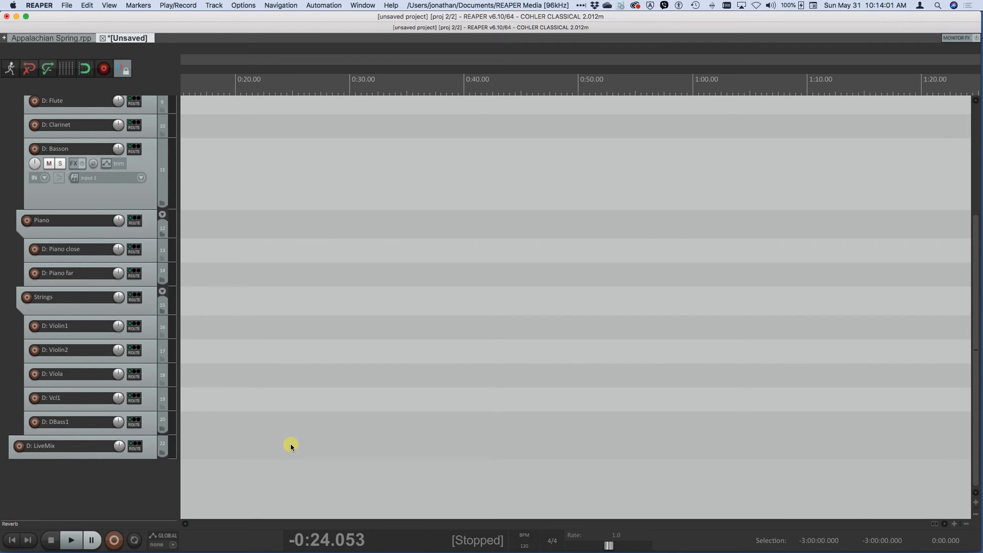
pyautogui.scroll(5, 65, 277)
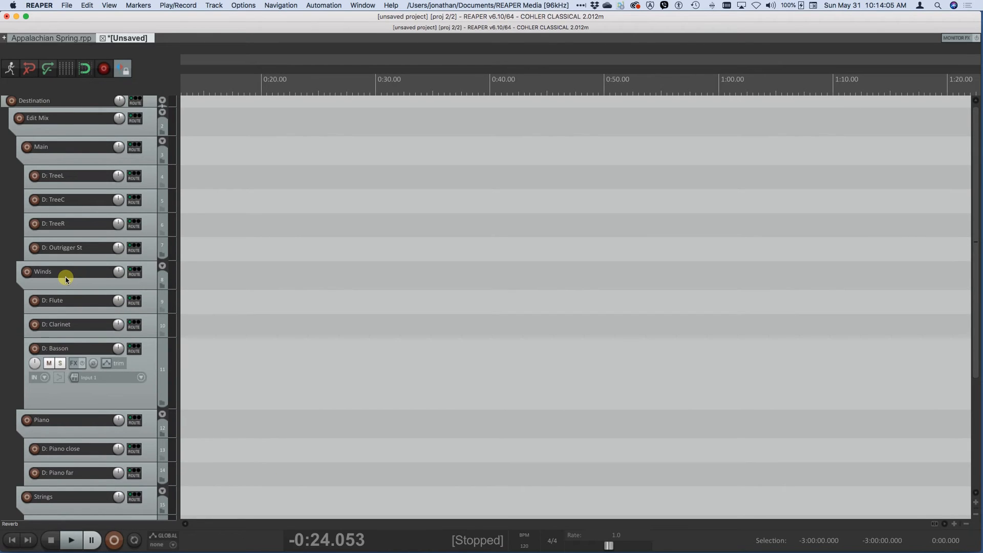
# Step: Show the mixer and apply the Cohler Classical mixer layout from the initial project setup
pyautogui.press('super+m')
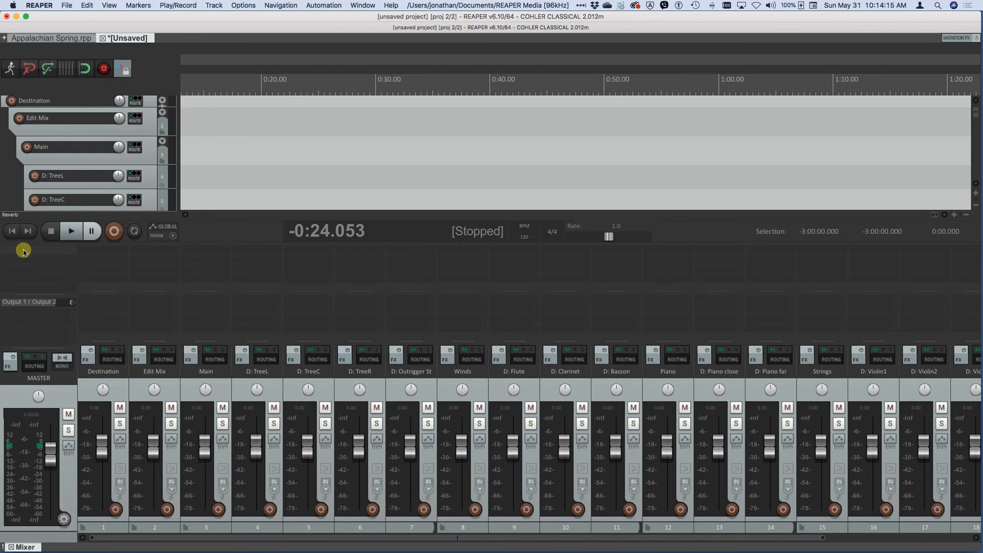
pyautogui.click(248, 6)
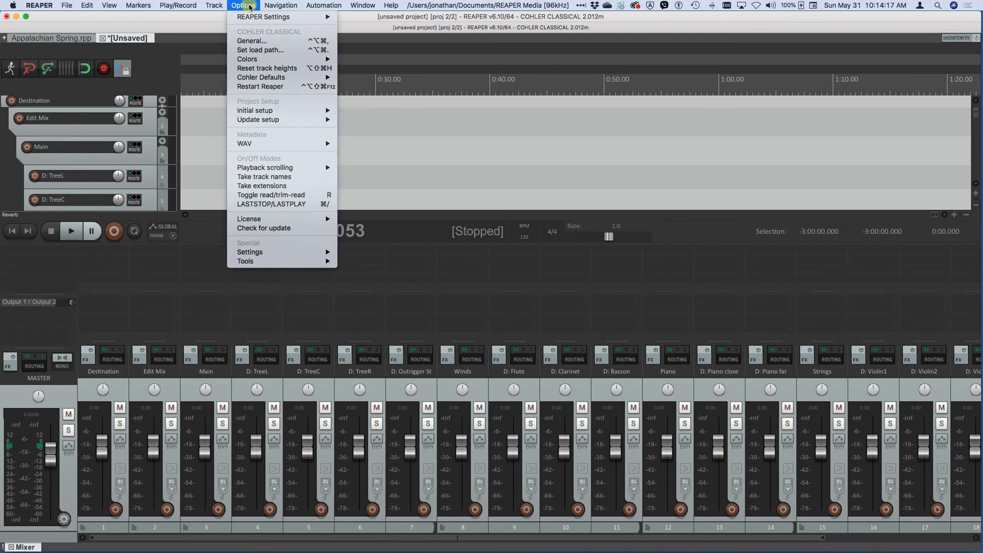
pyautogui.moveTo(256, 114)
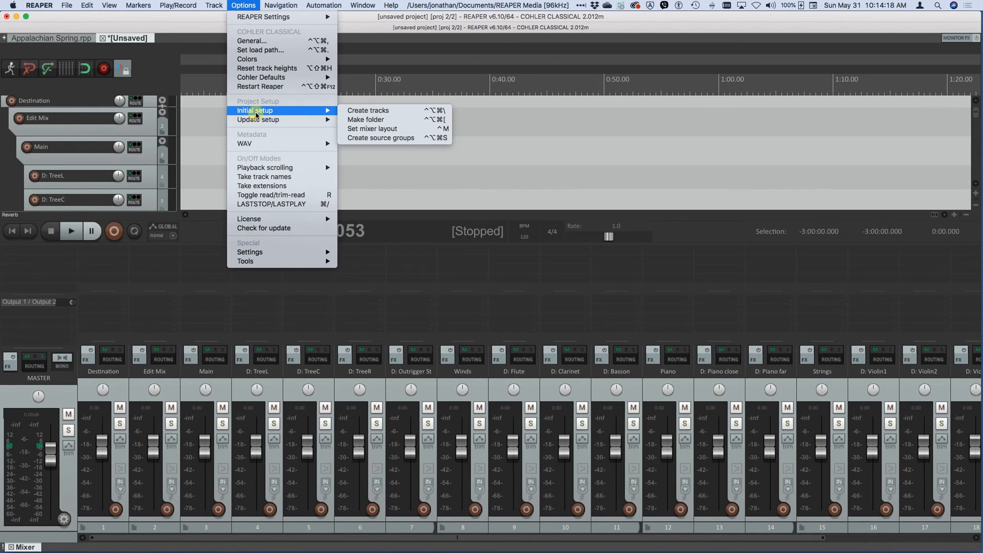
pyautogui.click(372, 129)
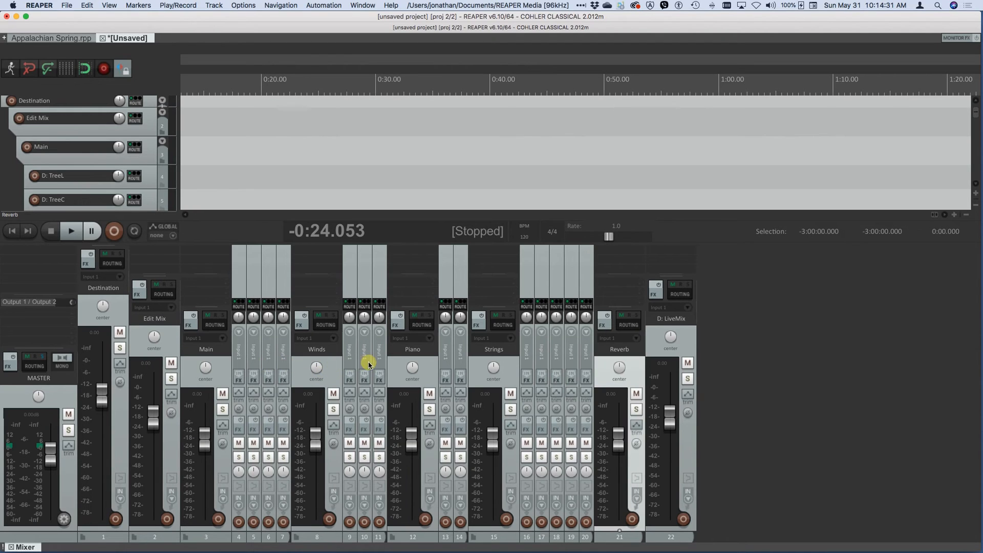
# Step: Collapse the Main, Winds, Piano and Strings folders in the mixer so their child tracks are hidden
pyautogui.doubleClick(221, 368)
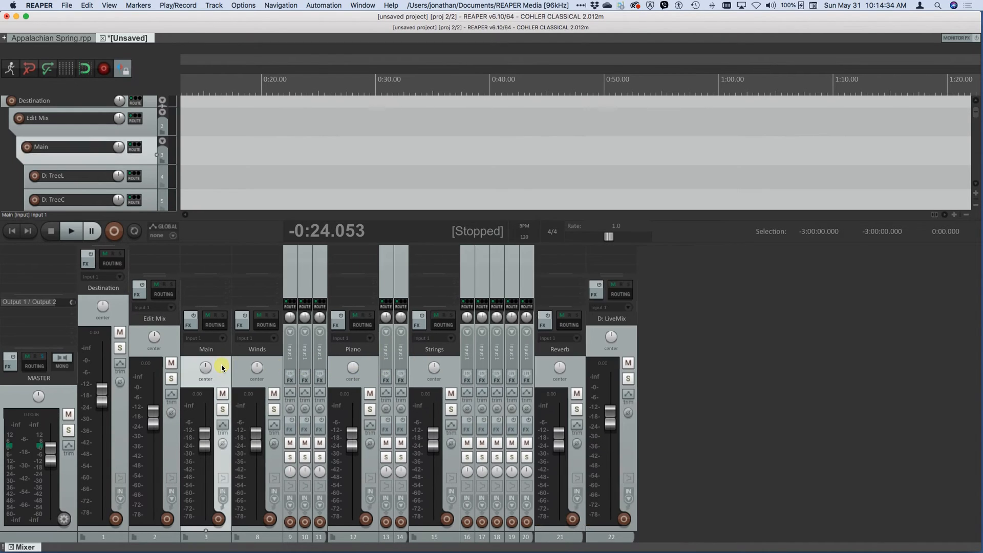
pyautogui.doubleClick(274, 368)
pyautogui.doubleClick(324, 370)
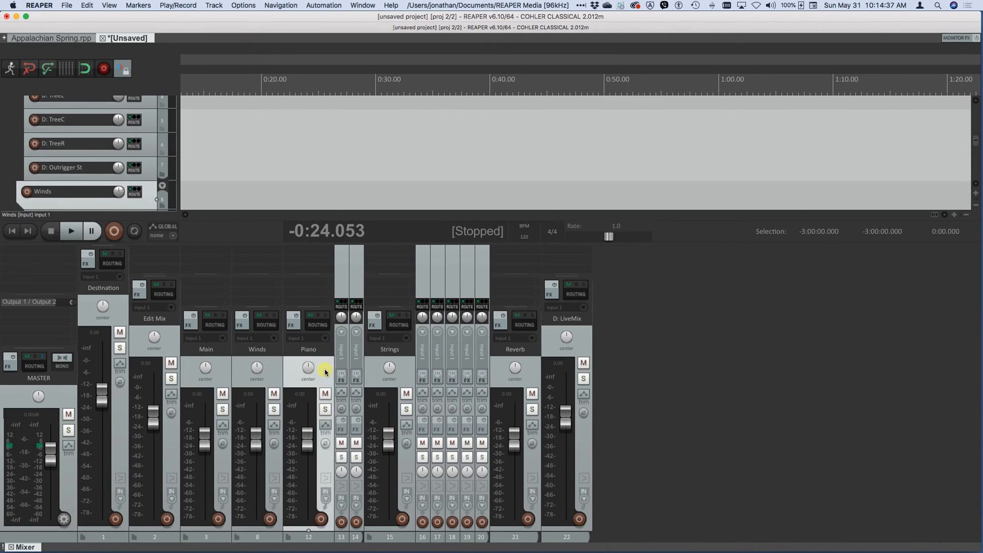
pyautogui.doubleClick(379, 369)
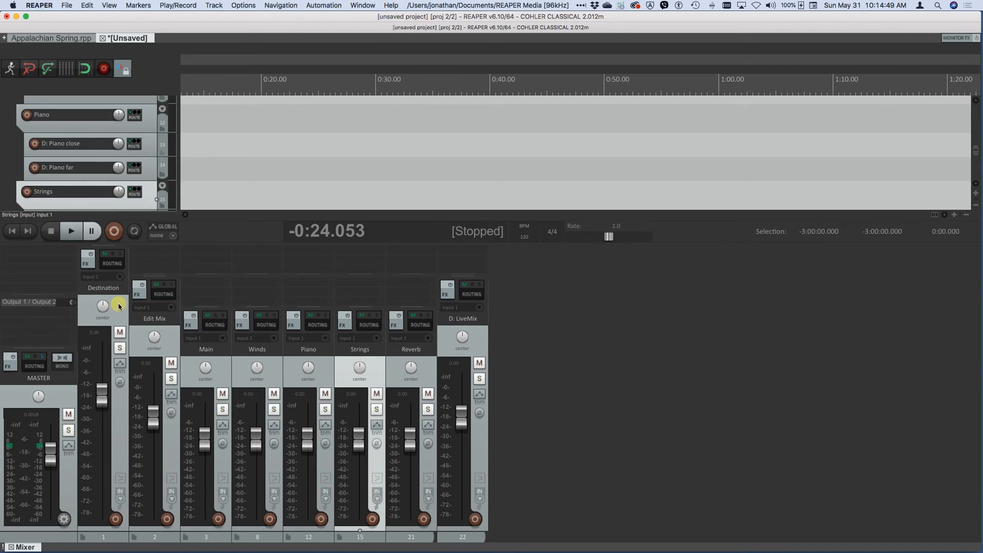
# Step: Mute the D: LiveMix track in the mixer and close the mixer
pyautogui.click(480, 340)
pyautogui.click(479, 362)
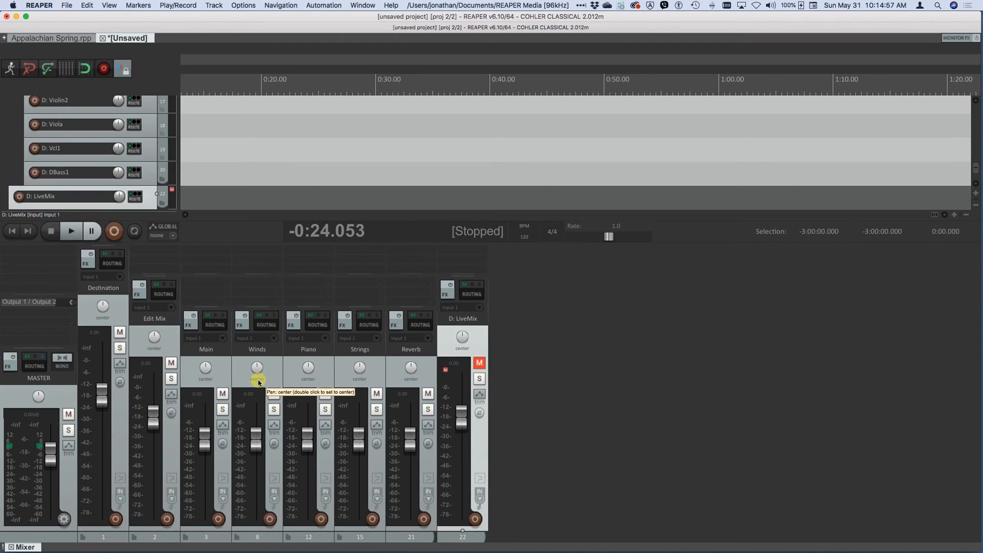
pyautogui.press('super+m')
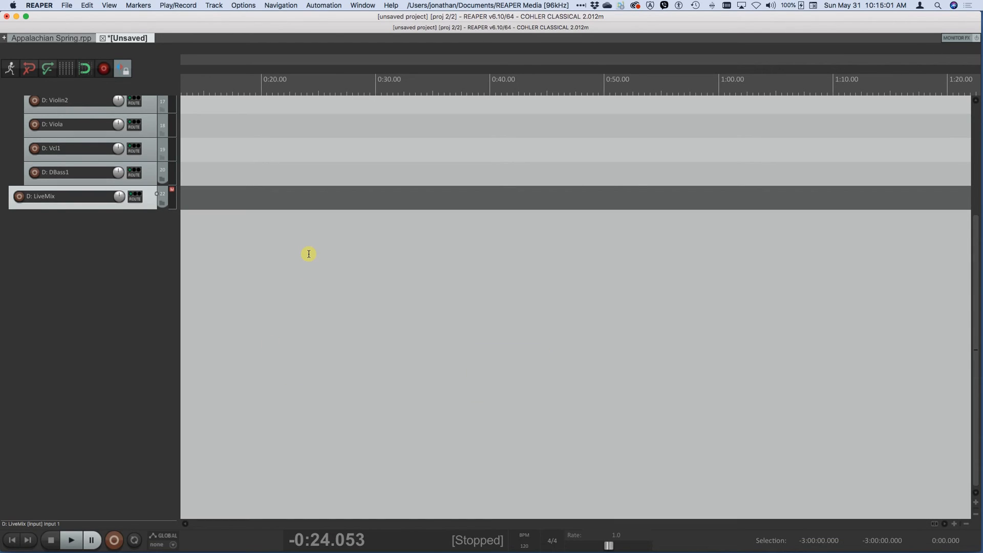
# Step: Create the source groups with the initial project setup, accepting deletion of any existing source track groups
pyautogui.scroll(15, 135, 266)
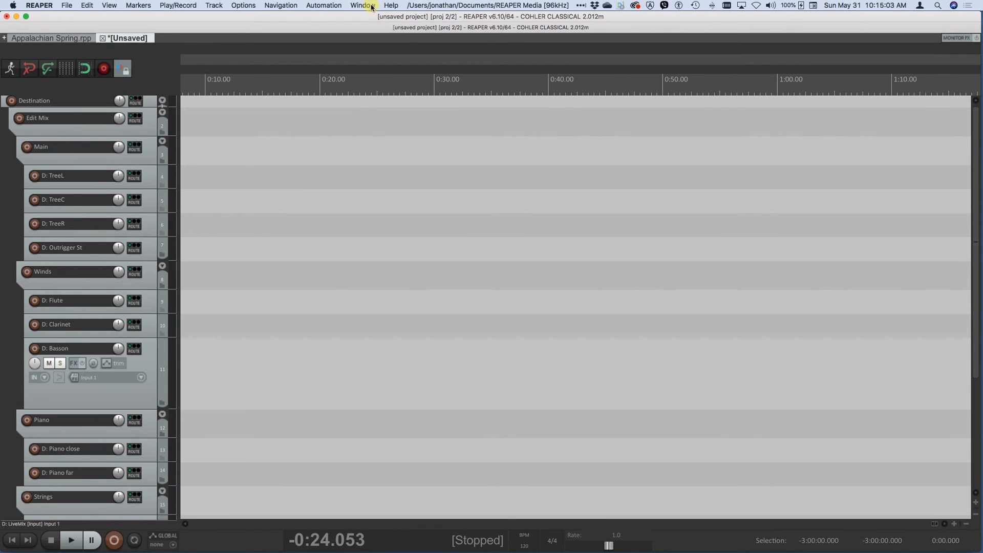
pyautogui.click(248, 5)
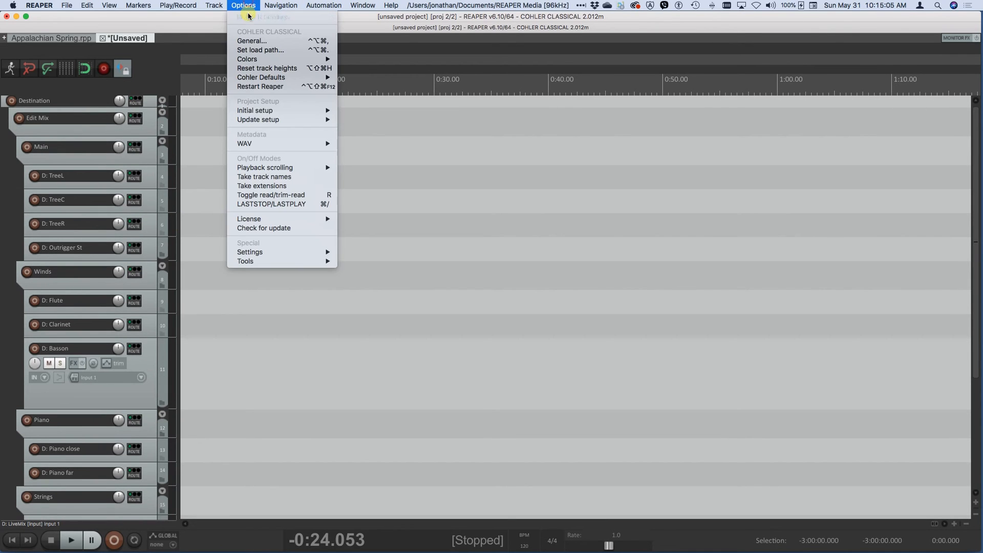
pyautogui.moveTo(259, 110)
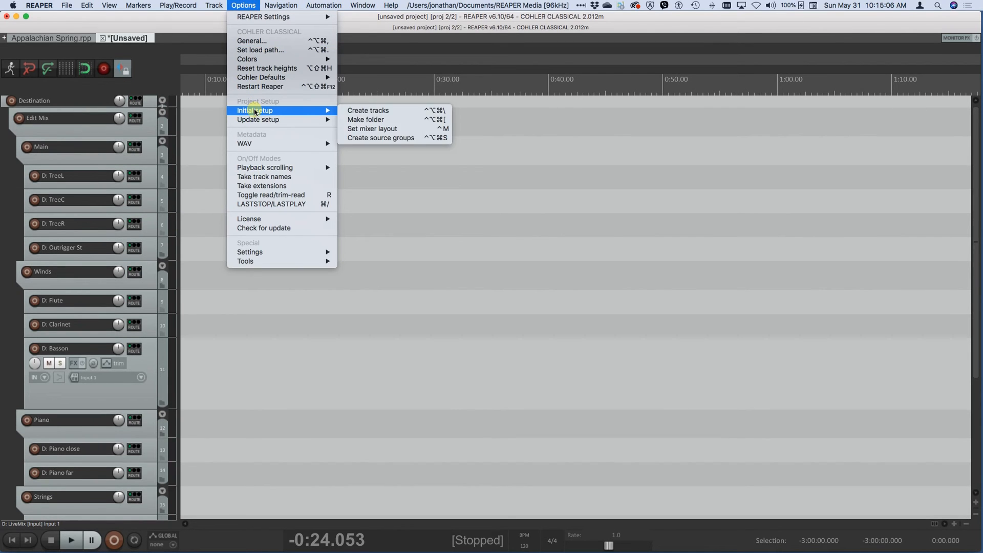
pyautogui.click(375, 138)
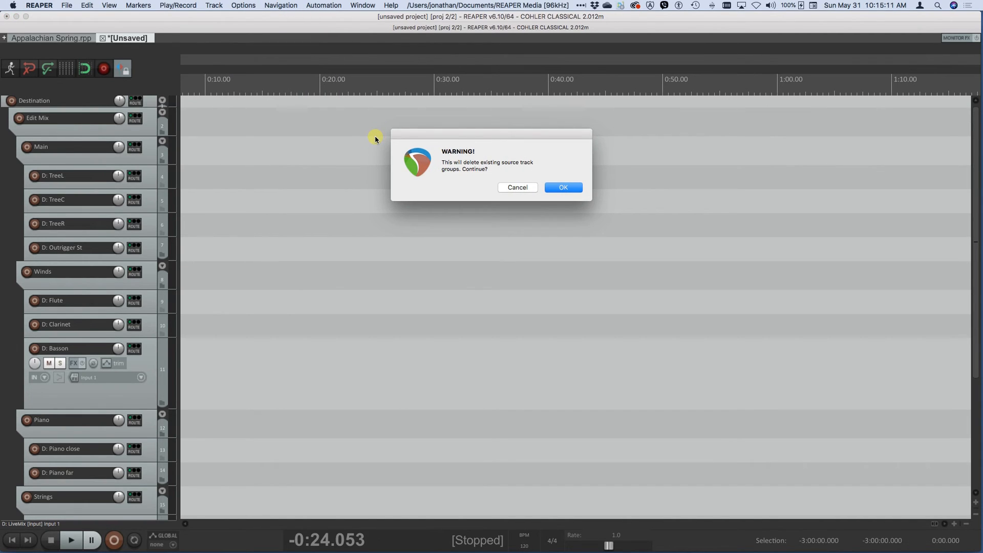
pyautogui.press('Return')
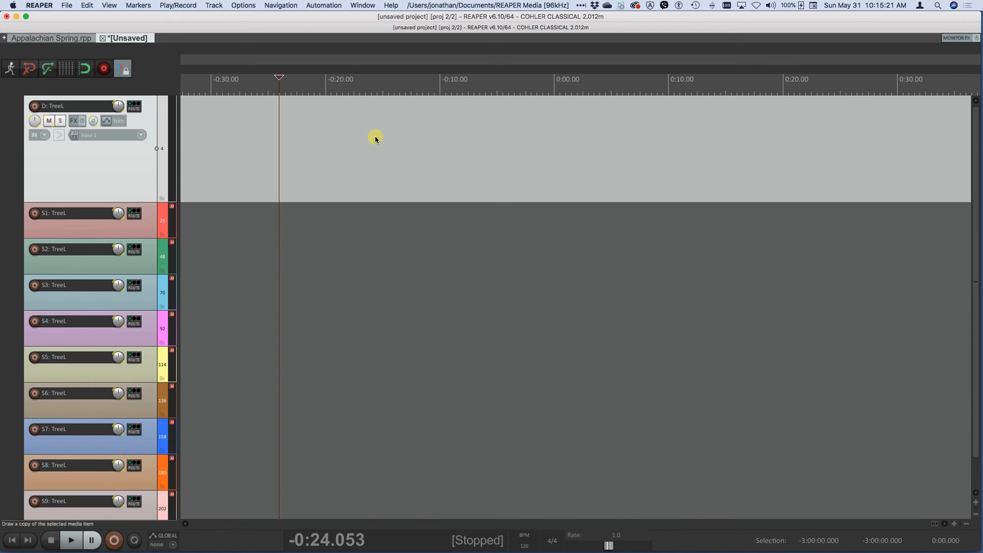
# Step: Show the mixer and step through the source groups up to Source 6, then back to Source 2, to check each group's layout
pyautogui.press('super+m')
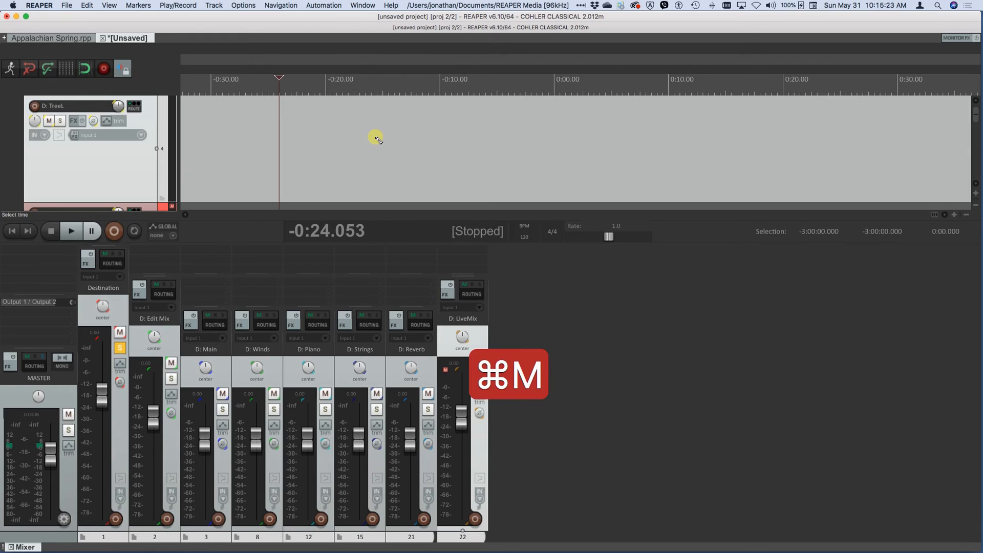
pyautogui.hotkey('alt', 'pagedown')
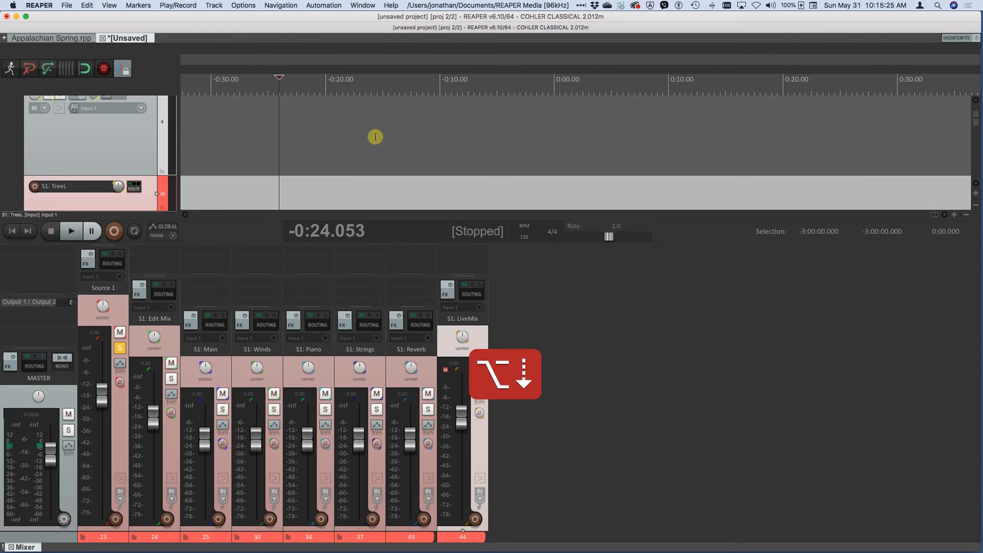
pyautogui.hotkey('alt', 'pagedown')
pyautogui.hotkey('alt', 'pagedown')
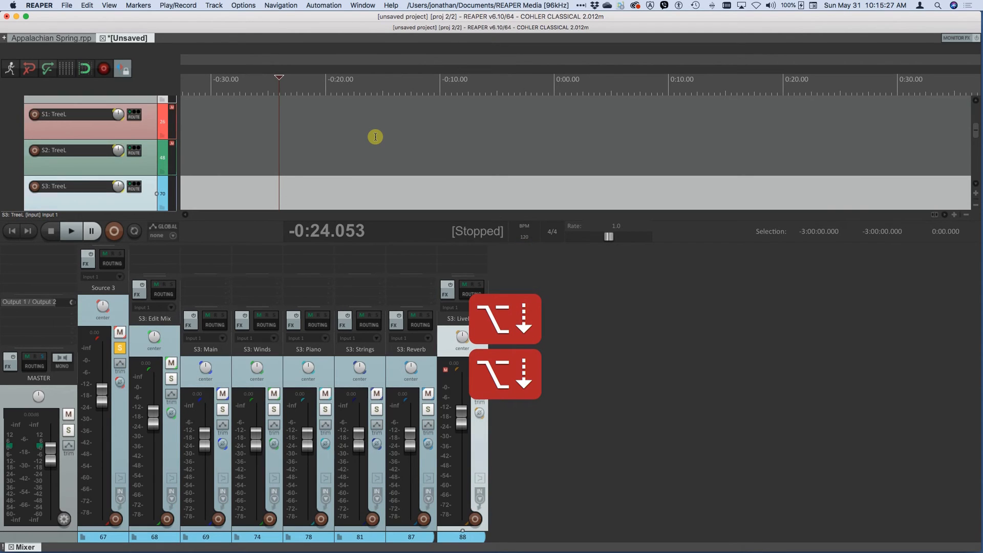
pyautogui.hotkey('alt', 'pagedown')
pyautogui.hotkey('alt', 'pagedown')
pyautogui.hotkey('alt', 'pagedown')
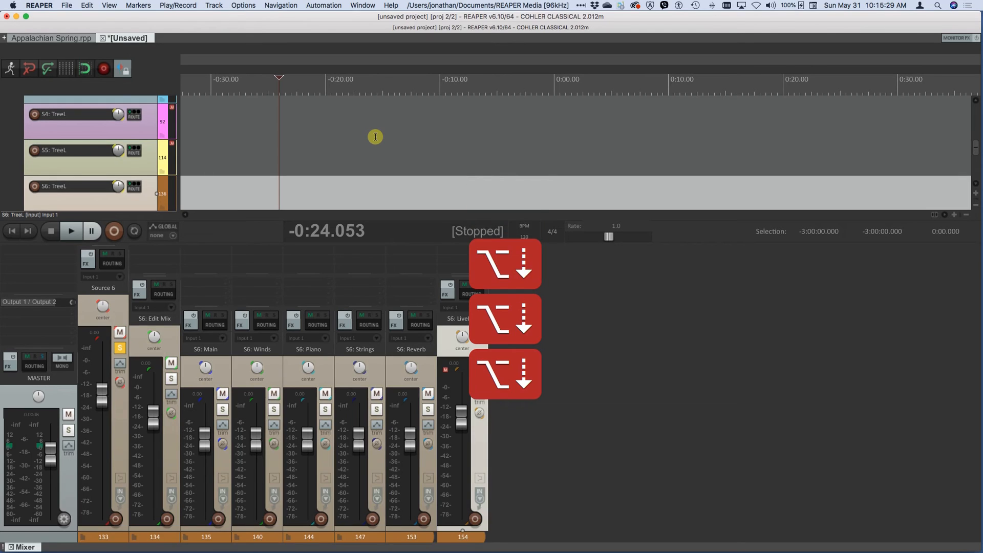
pyautogui.hotkey('alt', 'pageup')
pyautogui.hotkey('alt', 'pageup')
pyautogui.hotkey('alt', 'pageup')
pyautogui.hotkey('alt', 'pageup')
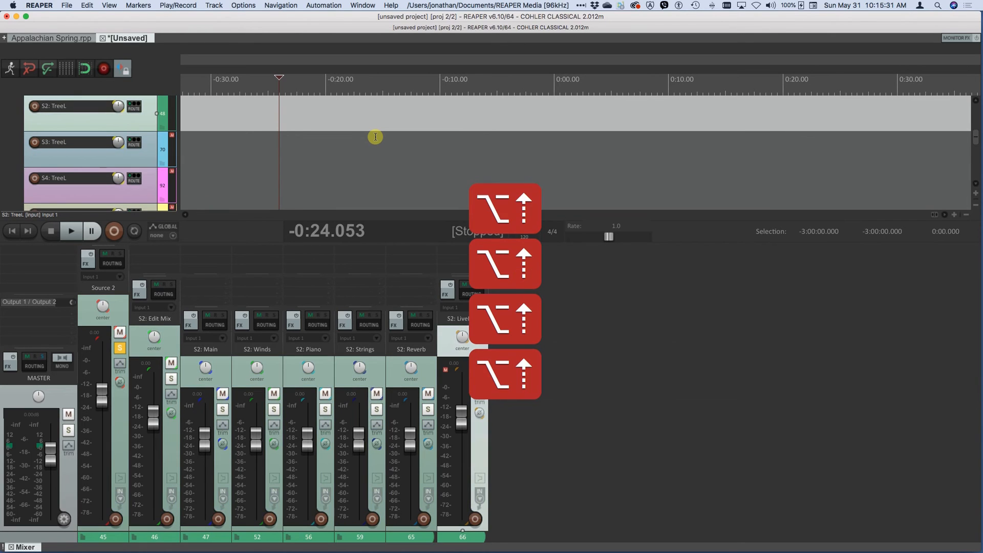
# Step: Hide the mixer and bring the view back to the D: TreeL destination track
pyautogui.hotkey('alt', 'pageup')
pyautogui.press('super+m')
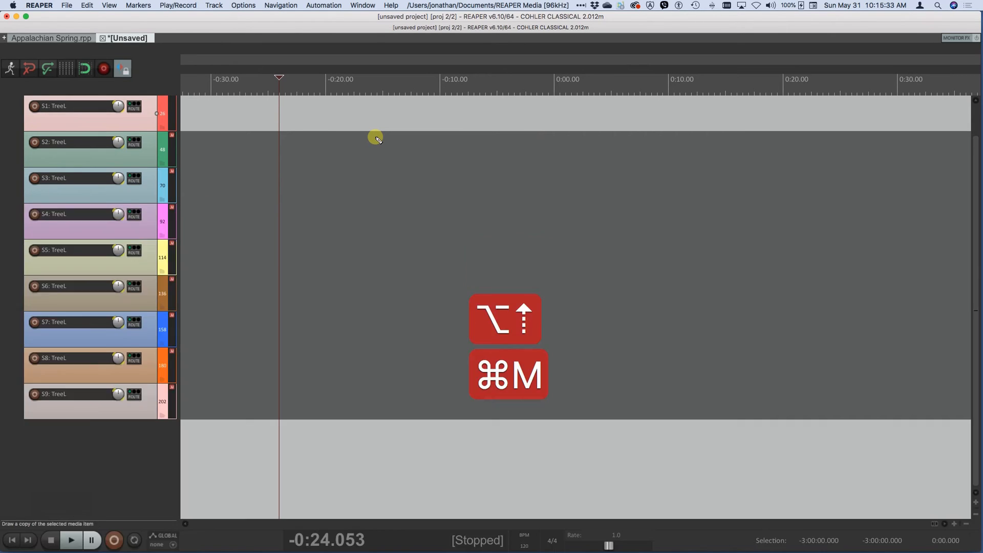
pyautogui.press('d')
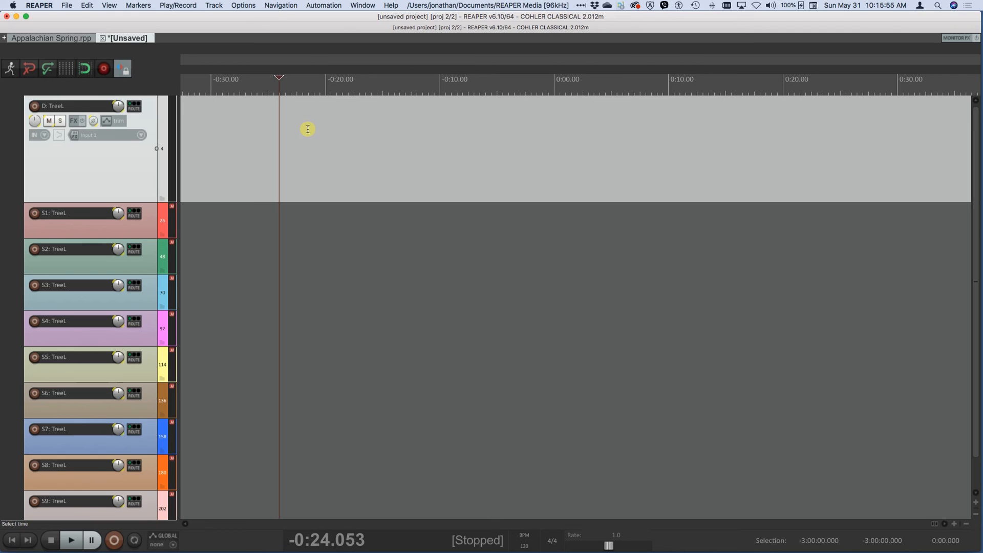
pyautogui.click(245, 6)
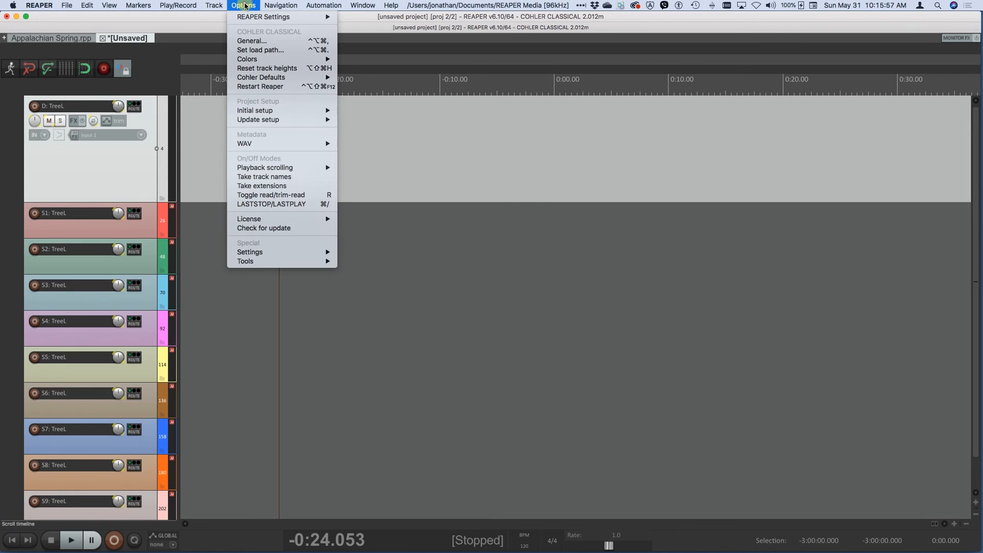
pyautogui.moveTo(256, 120)
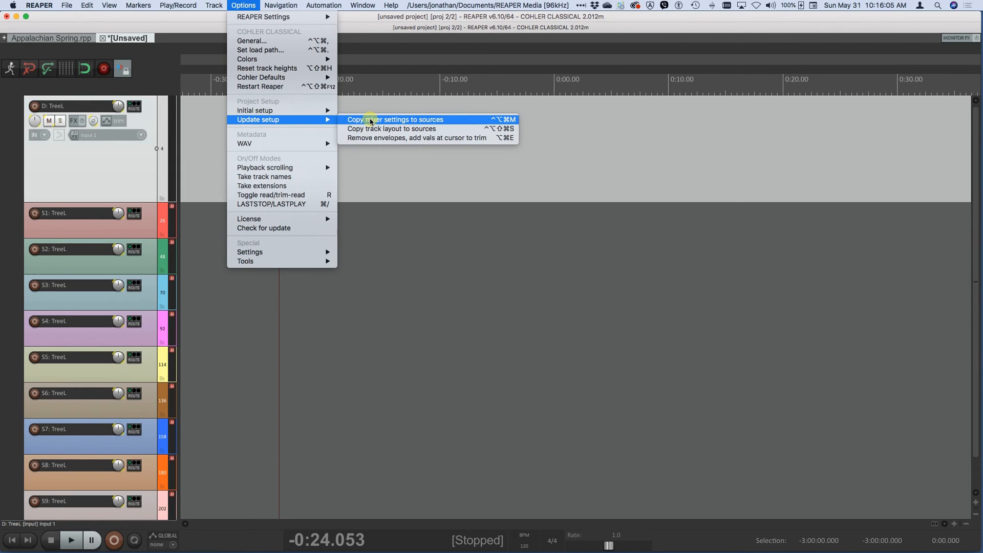
pyautogui.click(244, 3)
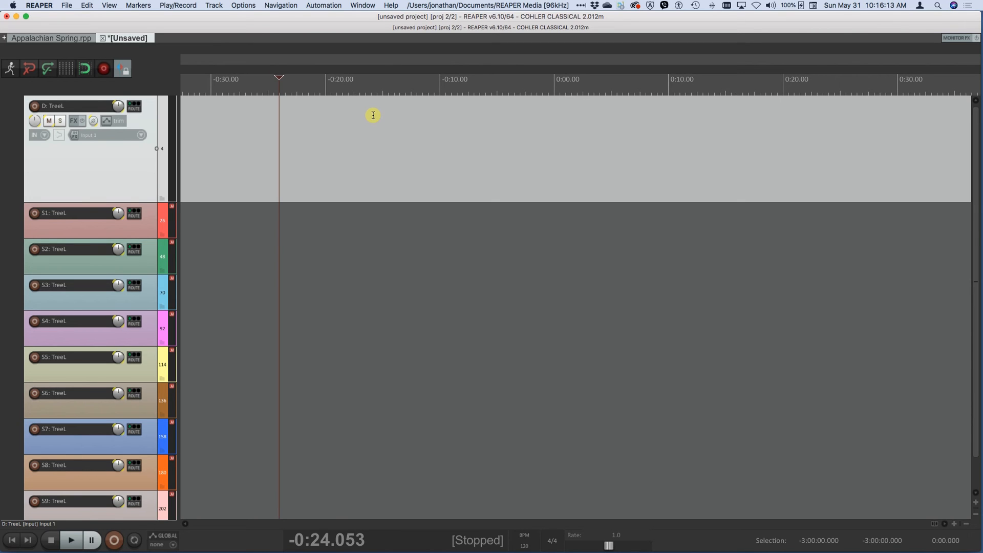
# Step: Raise the D: Winds volume slightly in the mixer and compare it with the matching Source 1 track before returning to Destination
pyautogui.press('super+m')
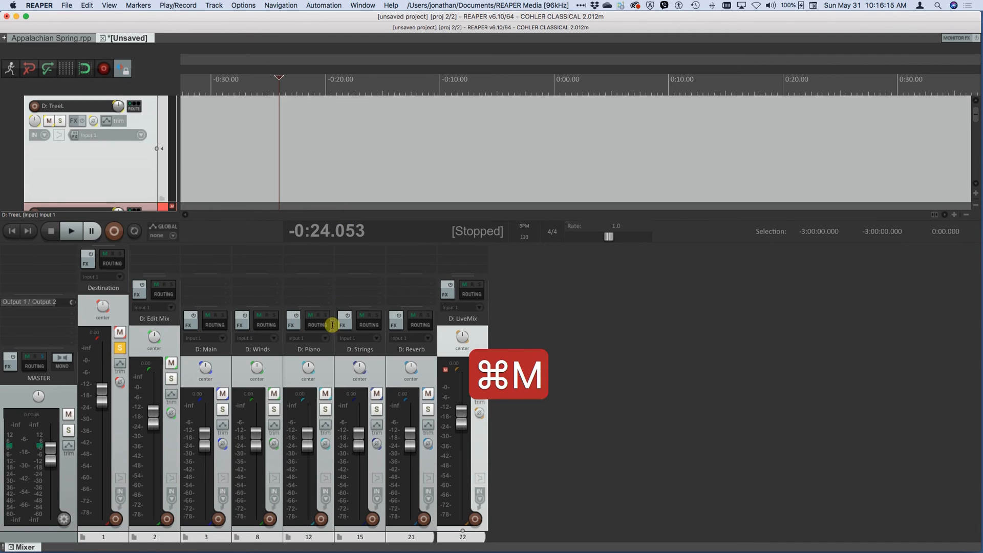
pyautogui.click(266, 380)
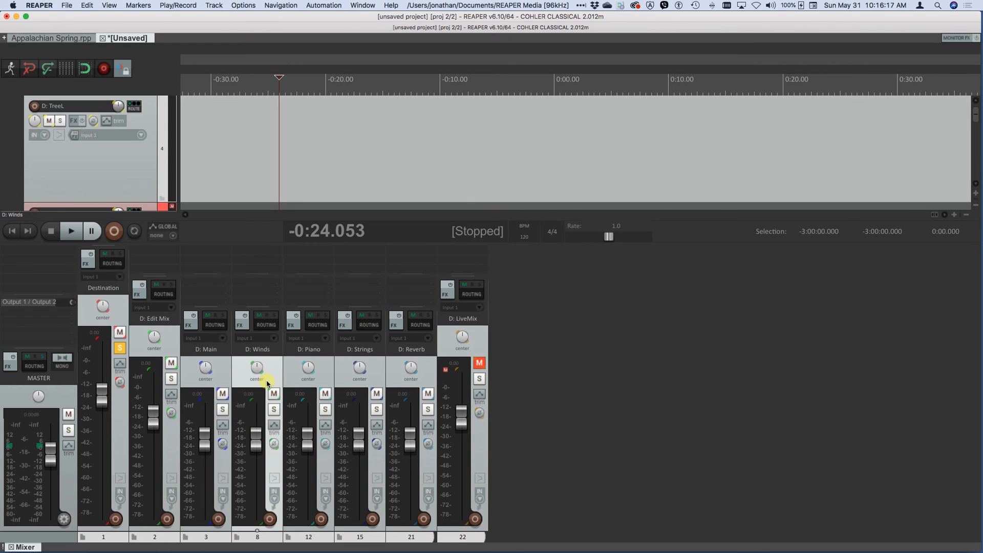
pyautogui.moveTo(251, 441); pyautogui.dragTo(256, 431)
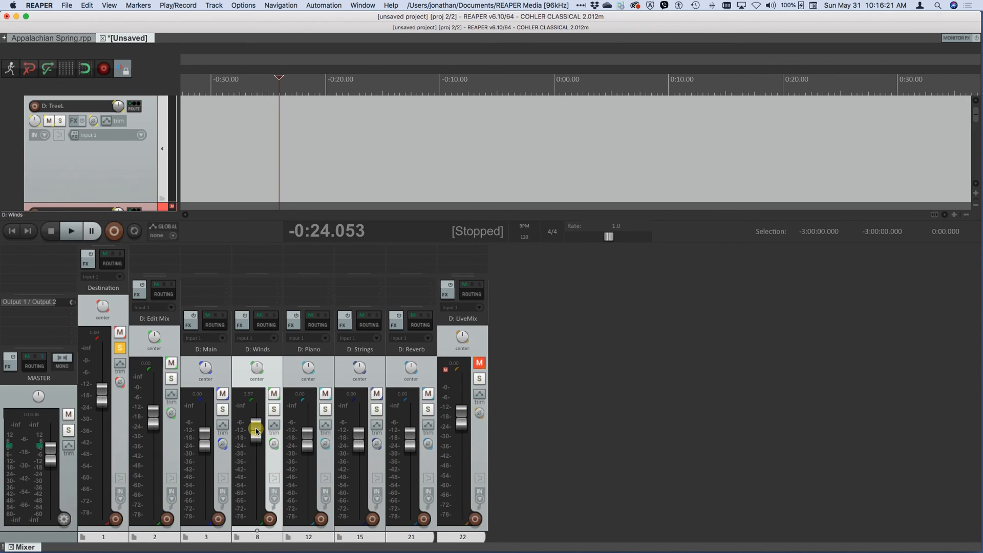
pyautogui.hotkey('alt', 'Down')
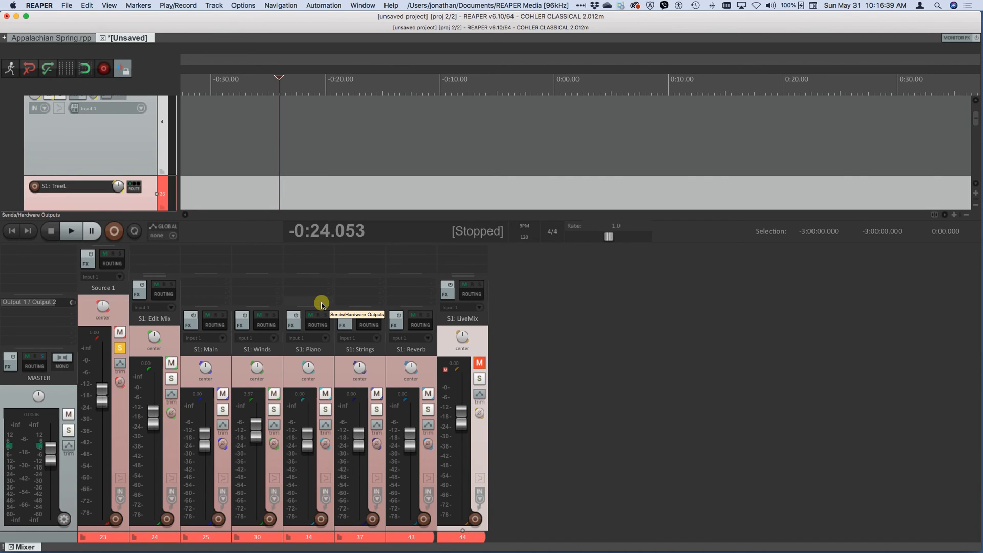
pyautogui.hotkey('alt', 'Up')
pyautogui.hotkey('alt', 'Up')
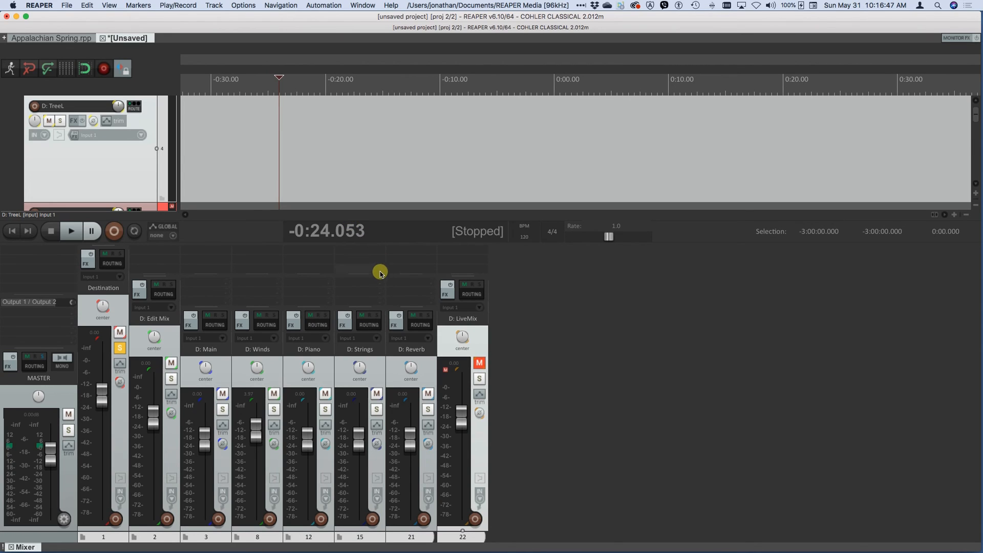
# Step: Add a send from the D: Strings folder track to the D: Reverb track
pyautogui.doubleClick(360, 282)
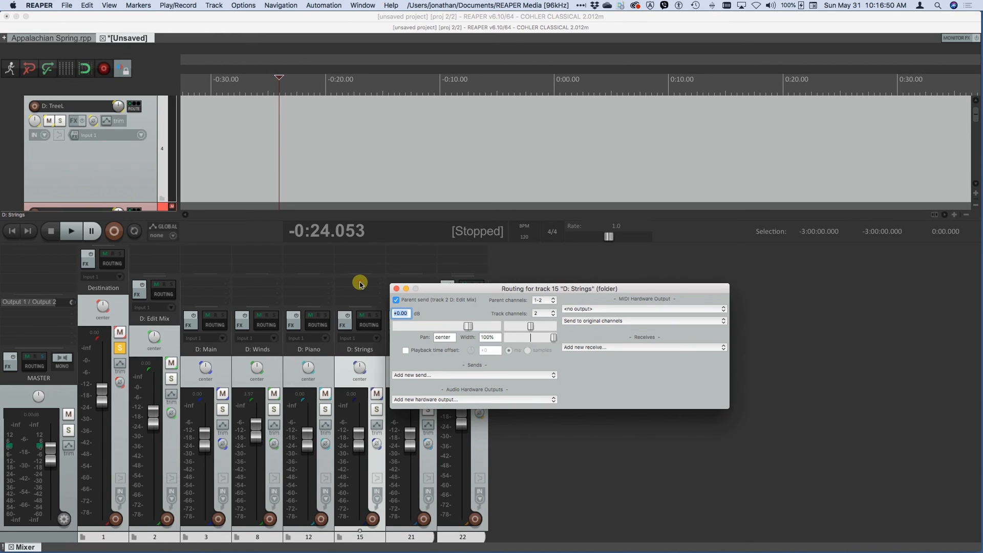
pyautogui.click(426, 375)
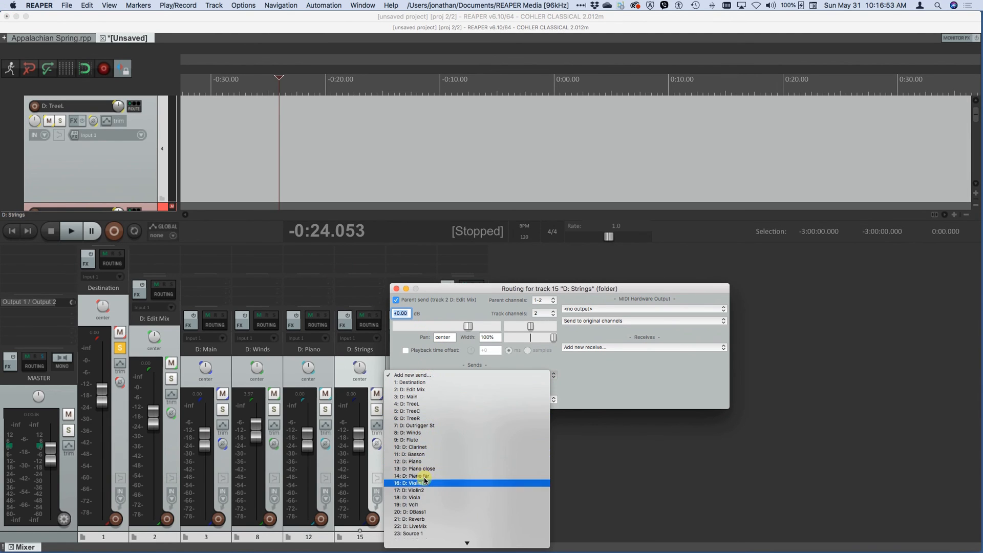
pyautogui.scroll(-3, 420, 512)
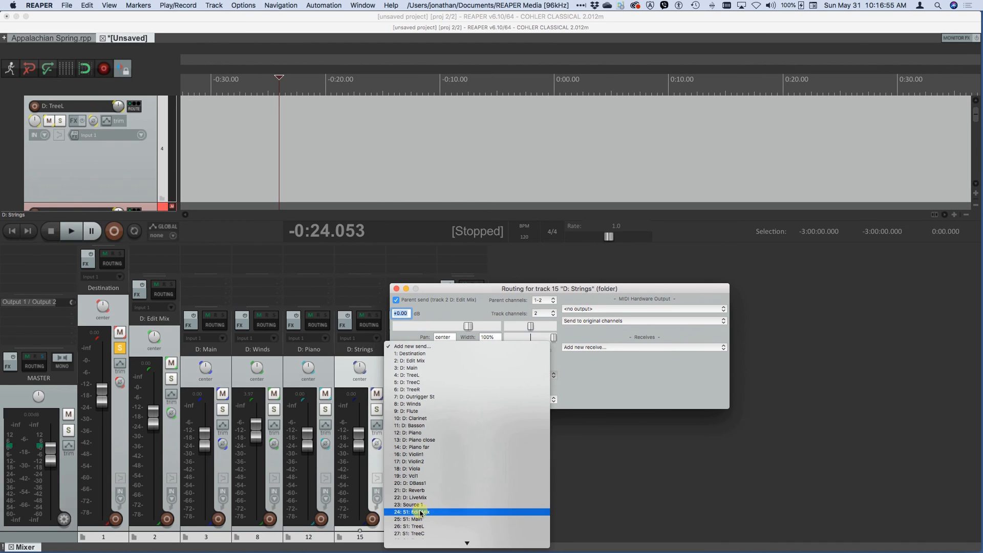
pyautogui.click(418, 490)
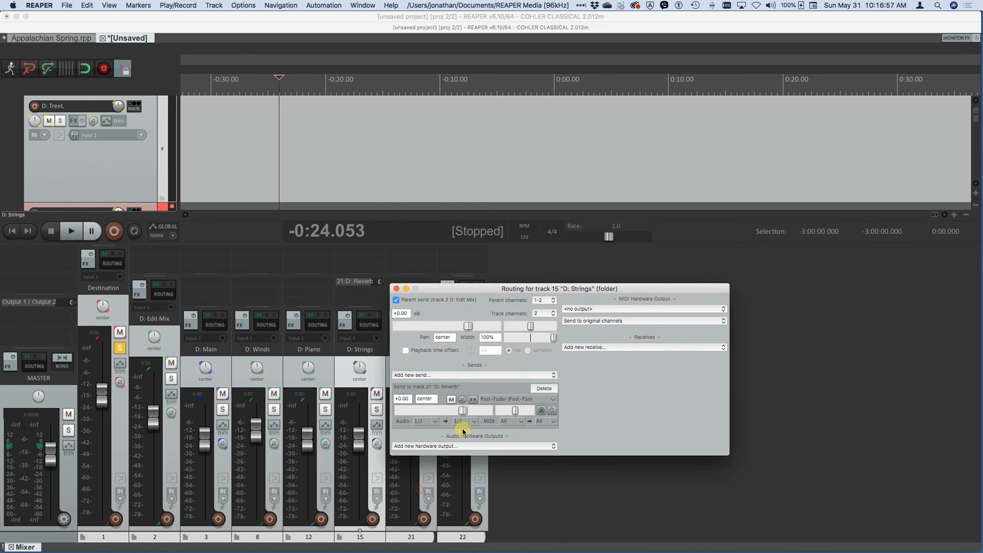
pyautogui.click(397, 288)
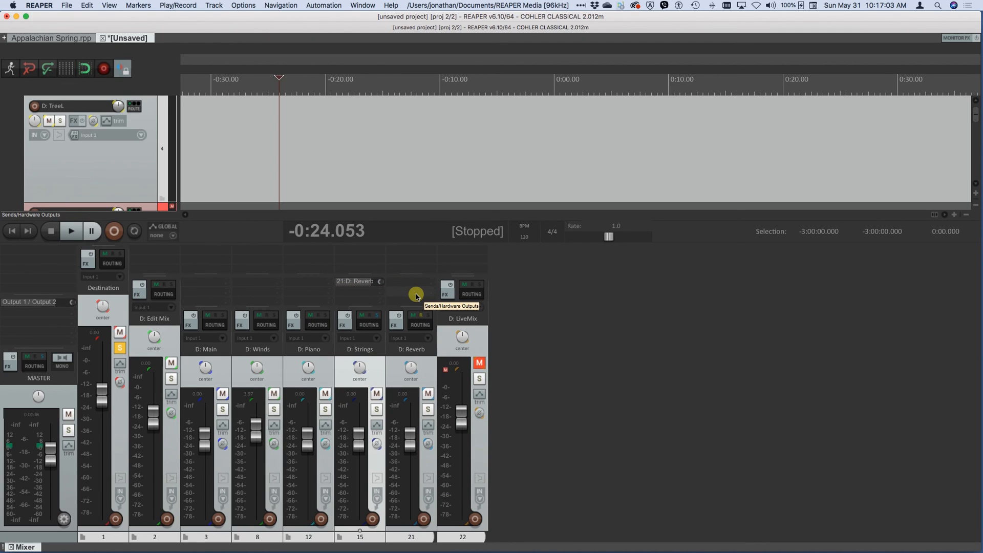
# Step: Check the Source 1 and Source 2 mixer groups for the Strings reverb send and return to the Destination group
pyautogui.hotkey('alt', 'Down')
pyautogui.hotkey('alt', 'Down')
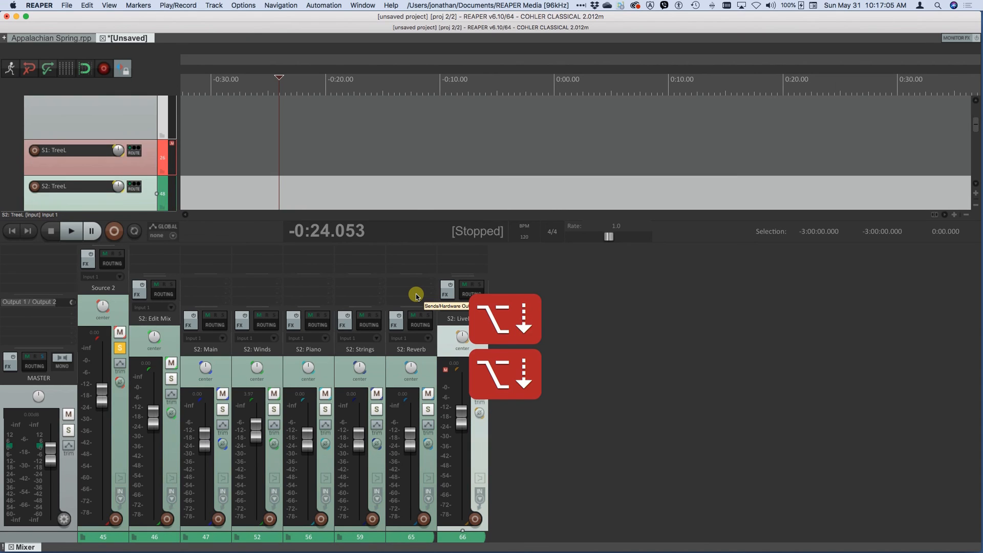
pyautogui.hotkey('alt', 'Up')
pyautogui.hotkey('alt', 'Up')
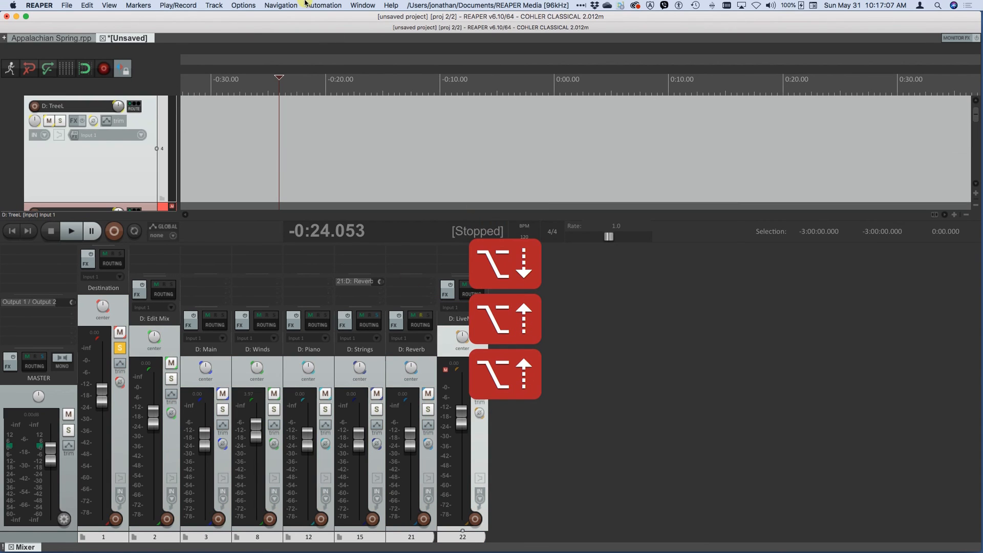
# Step: Copy the destination mixer settings to all source groups and accept the confirmation
pyautogui.click(243, 6)
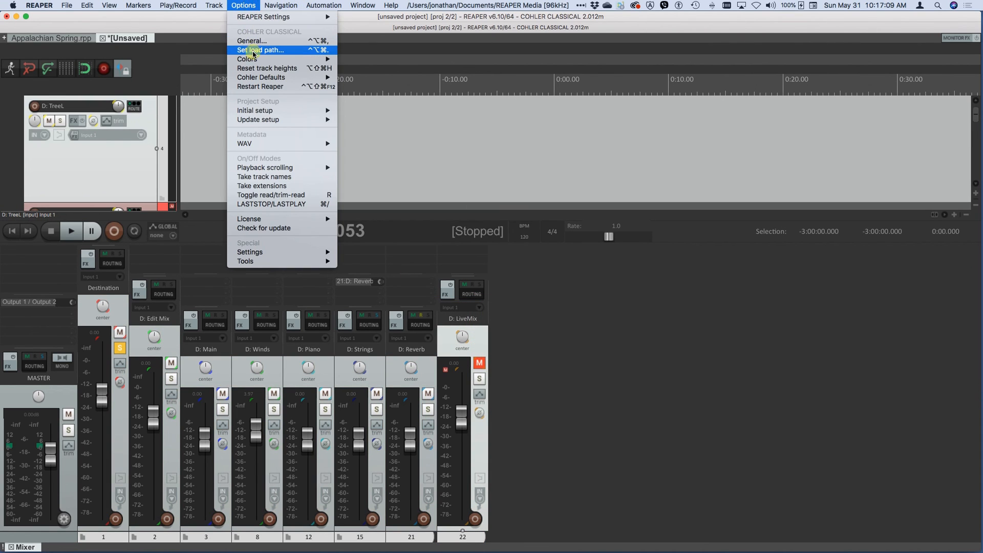
pyautogui.moveTo(269, 120)
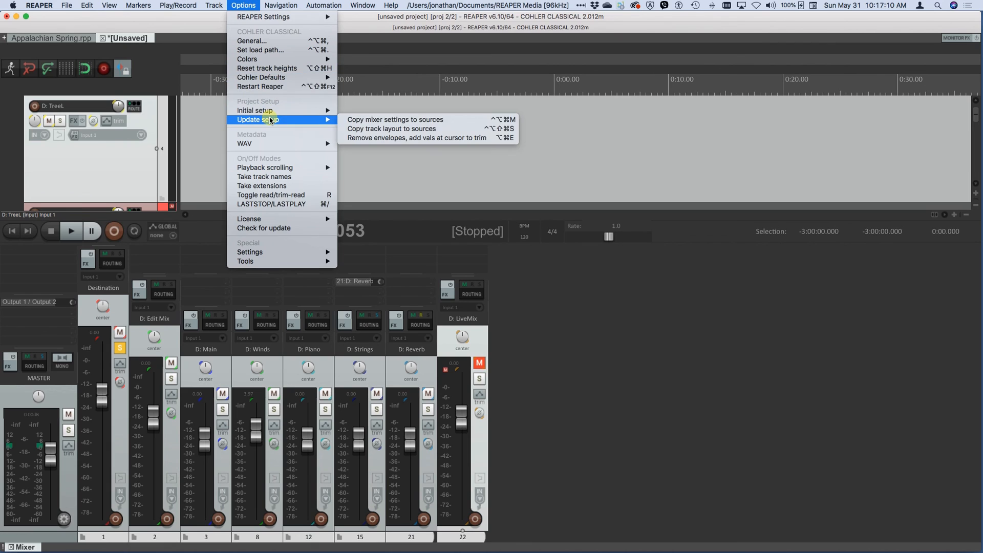
pyautogui.click(380, 120)
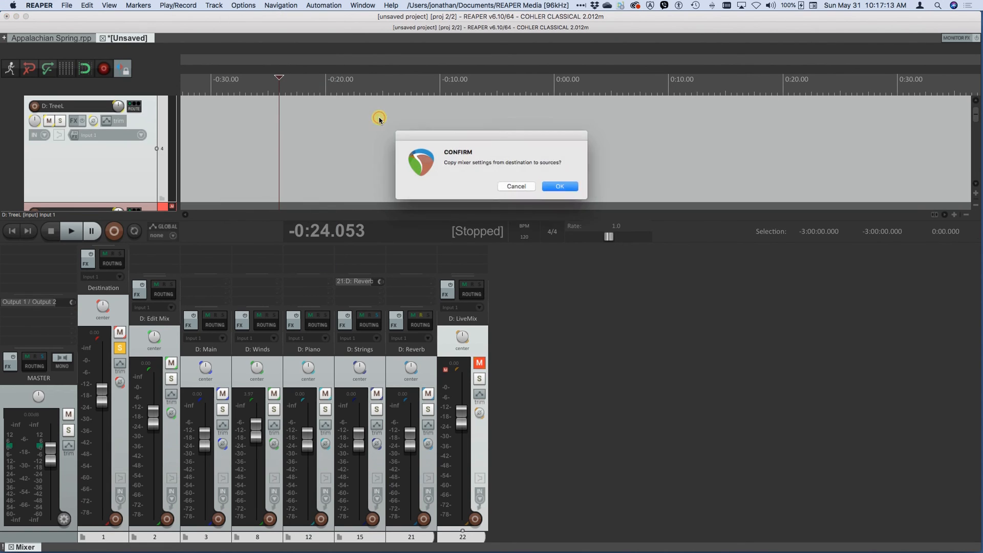
pyautogui.press('Return')
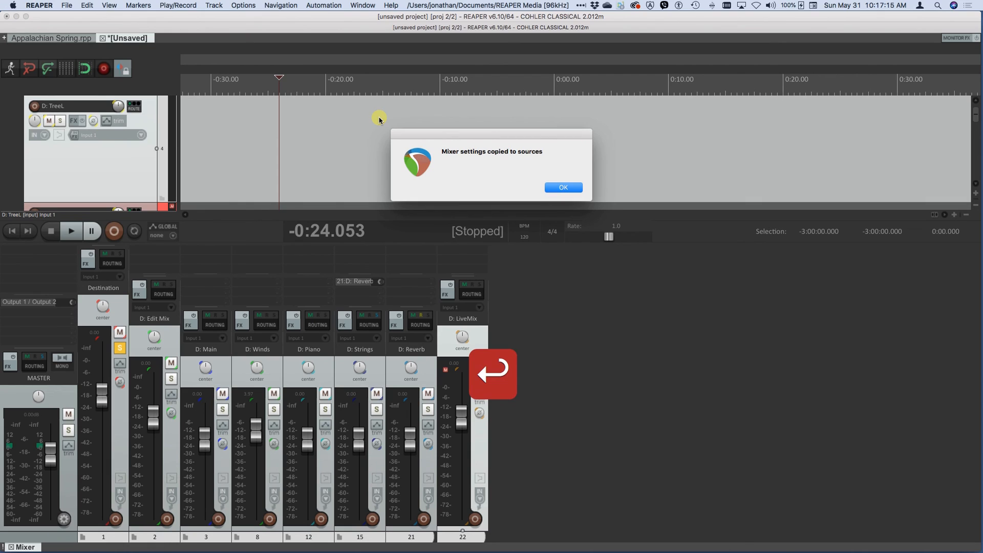
pyautogui.press('Return')
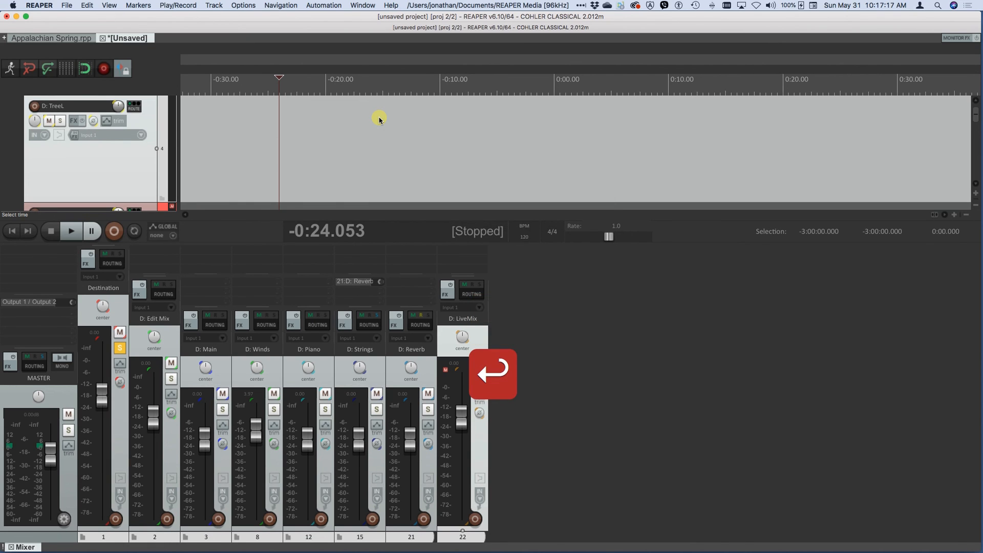
# Step: Step through the source mixers up to Source 6 and back to Destination to check the Strings reverb send, and hide the mixer
pyautogui.hotkey('alt', 'Down')
pyautogui.hotkey('alt', 'Down')
pyautogui.hotkey('alt', 'Down')
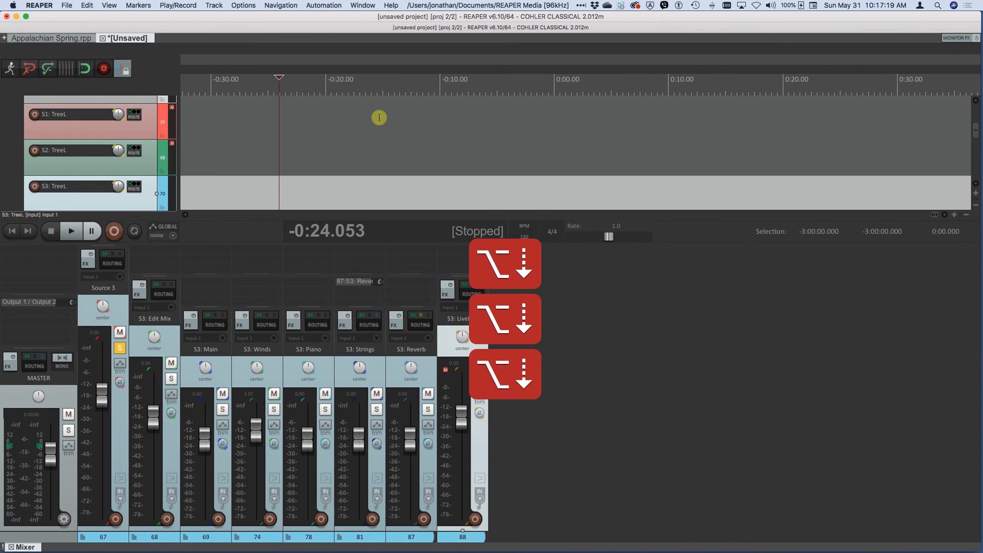
pyautogui.hotkey('alt', 'Down')
pyautogui.hotkey('alt', 'Down')
pyautogui.hotkey('alt', 'Down')
pyautogui.hotkey('alt', 'Up')
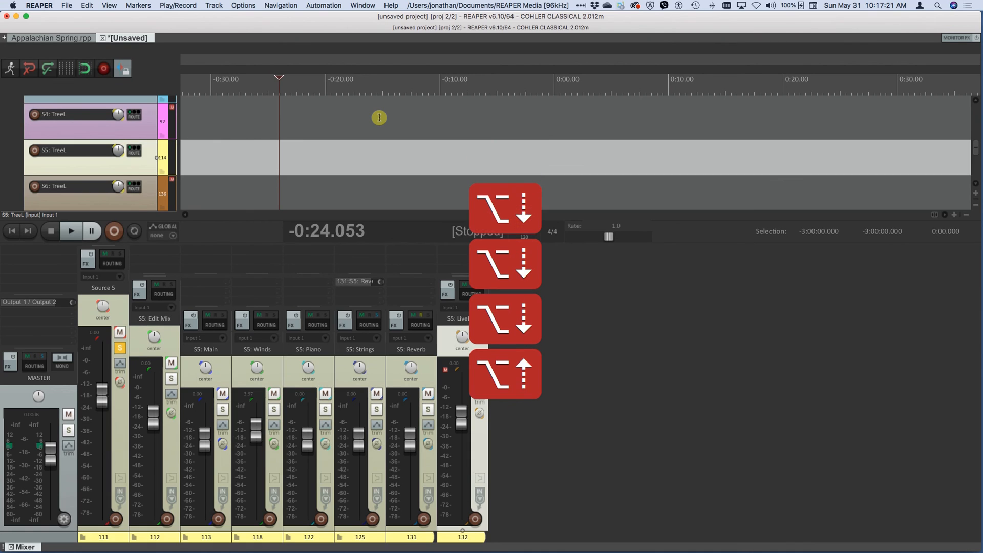
pyautogui.hotkey('alt', 'Up')
pyautogui.hotkey('alt', 'Up')
pyautogui.hotkey('alt', 'Up')
pyautogui.hotkey('alt', 'Up')
pyautogui.hotkey('alt', 'Up')
pyautogui.hotkey('alt', 'Up')
pyautogui.hotkey('alt', 'Up')
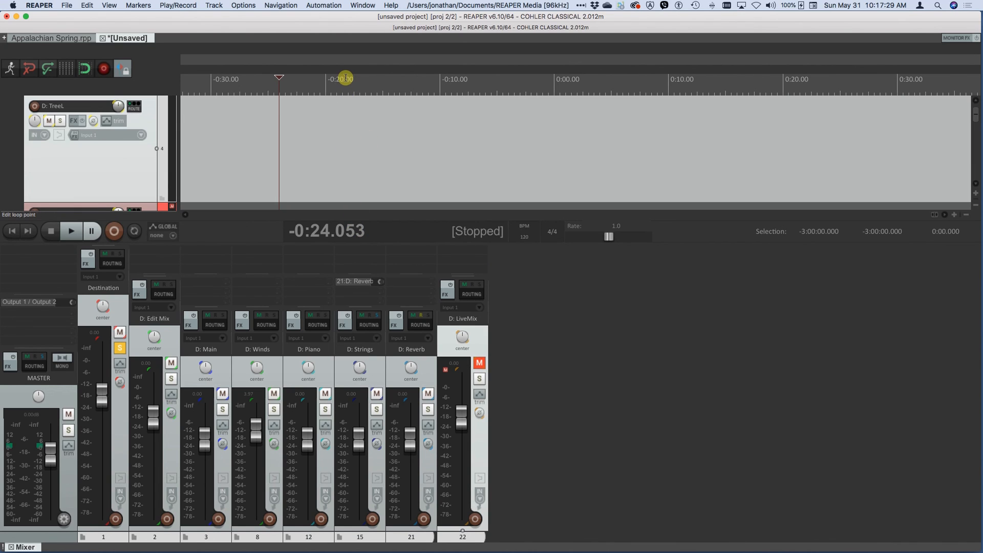
pyautogui.press('super+m')
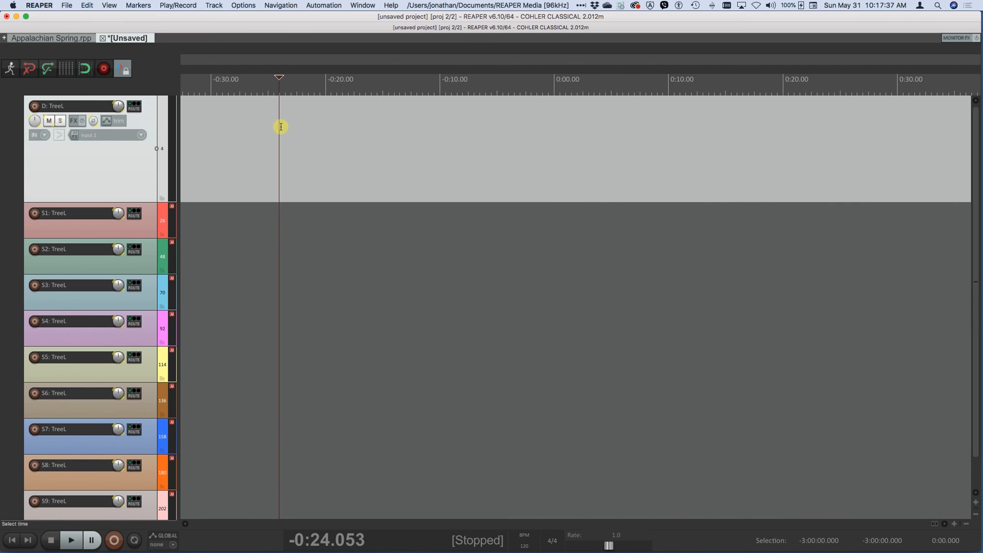
# Step: Load the audio files for takes 1 to 40 into the project
pyautogui.click(66, 5)
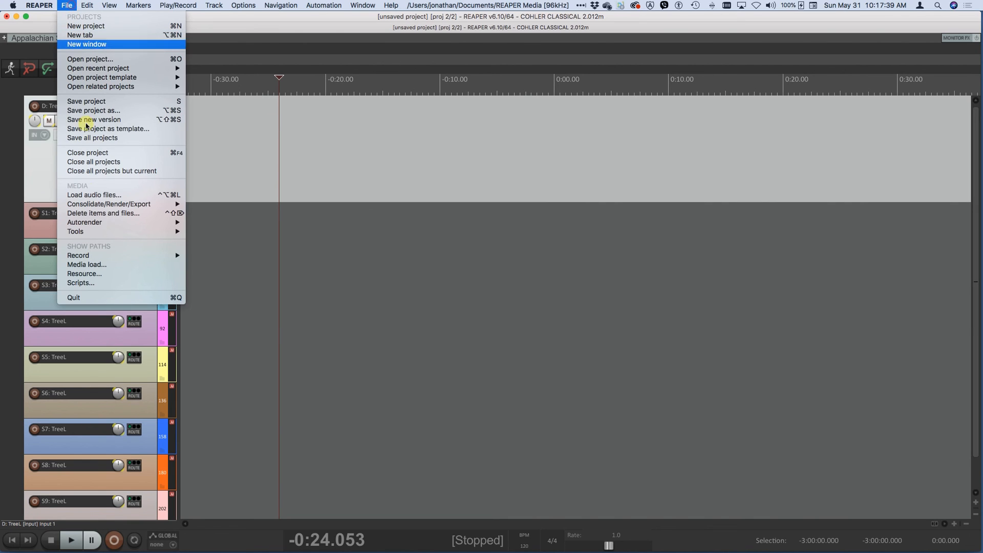
pyautogui.click(95, 195)
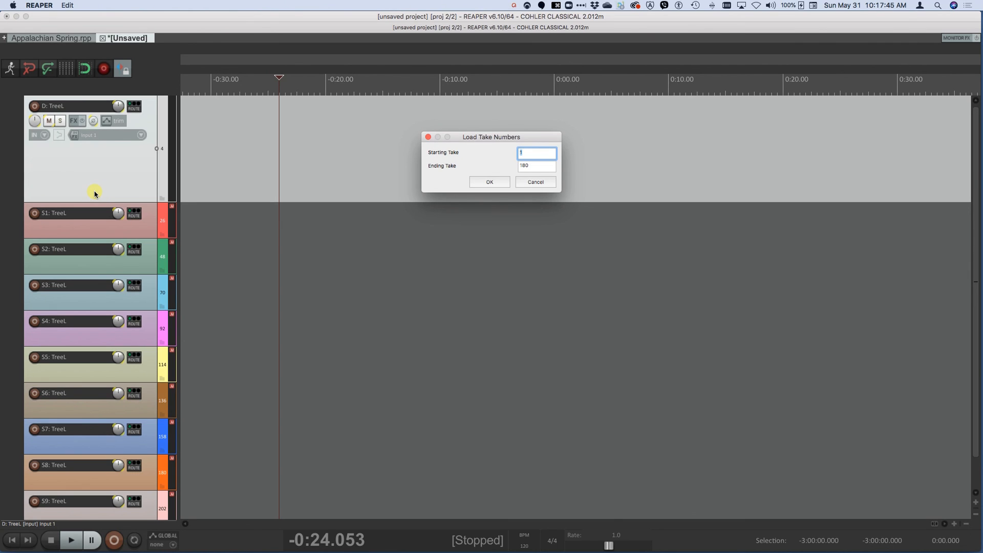
pyautogui.press('Tab')
pyautogui.write('40')
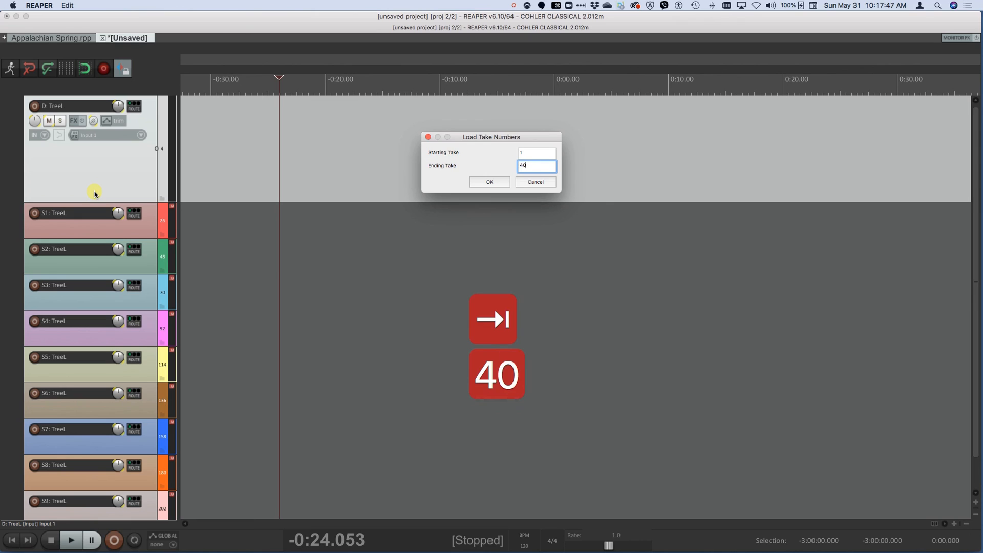
pyautogui.press('Return')
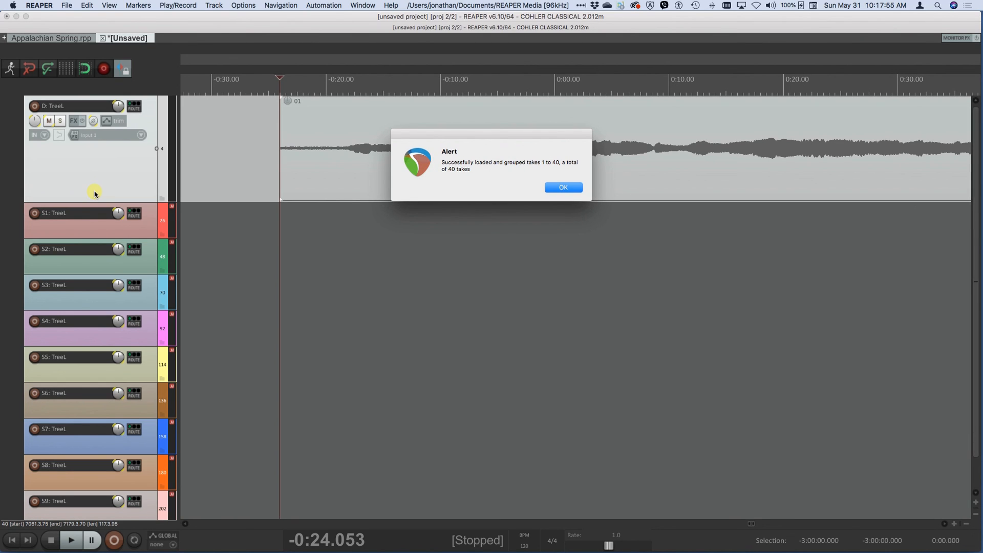
pyautogui.press('Return')
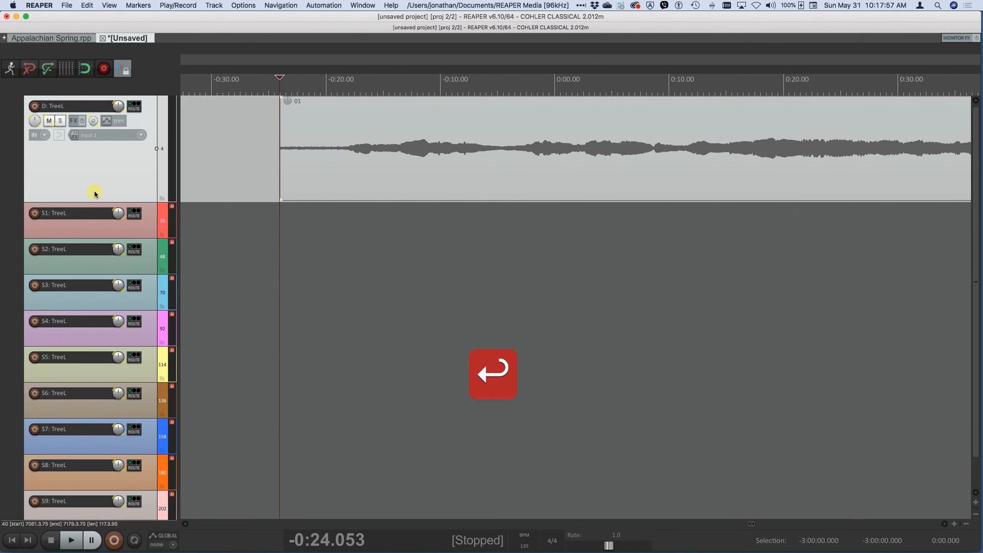
# Step: Move take 10 onto the S3: TreeL track and take 11 onto S4: TreeL, roughly aligned around the 12-minute mark
pyautogui.press('z')
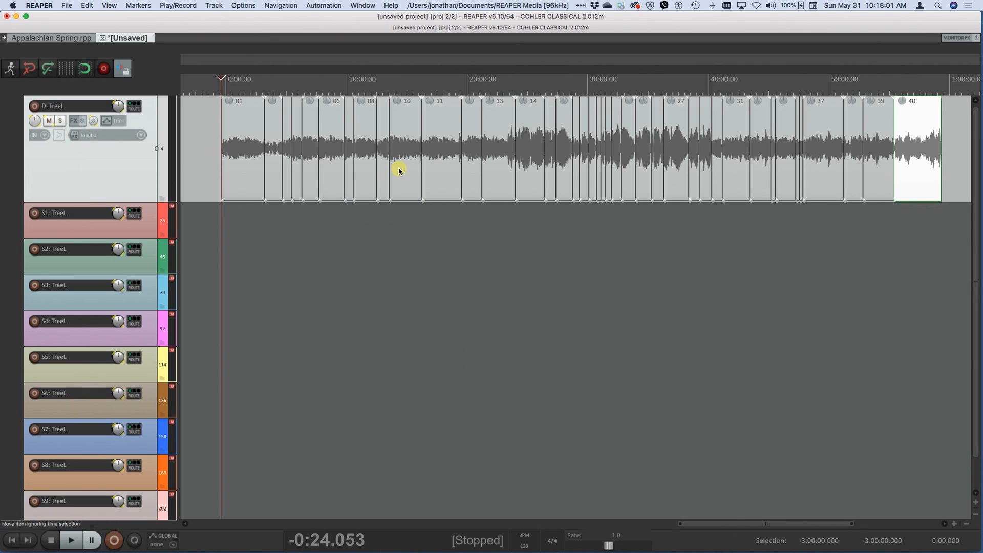
pyautogui.moveTo(399, 170); pyautogui.dragTo(362, 303)
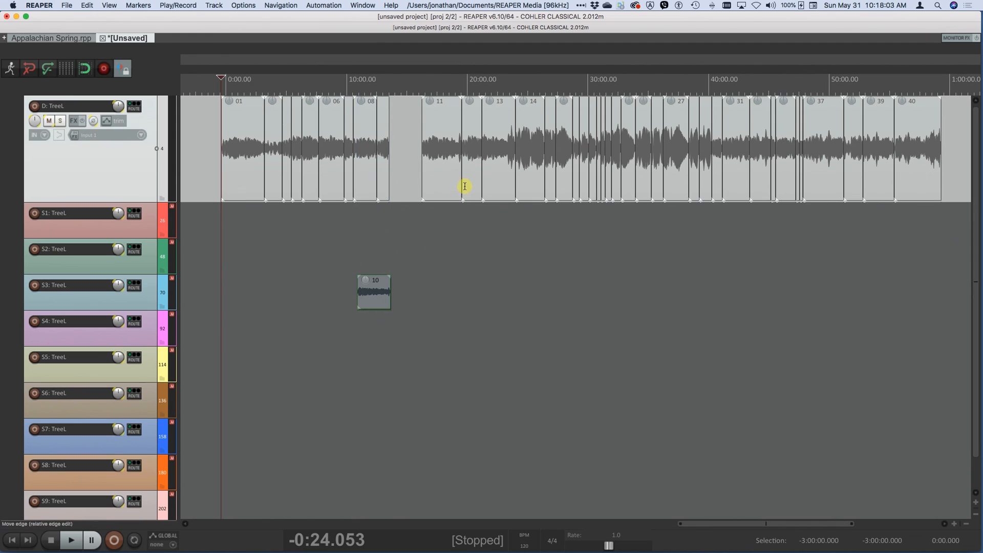
pyautogui.moveTo(439, 164); pyautogui.dragTo(356, 318)
# Step: Play take 10 on the S3 track and switch playback to take 11 on S4 to compare them, and stop
pyautogui.click(382, 296)
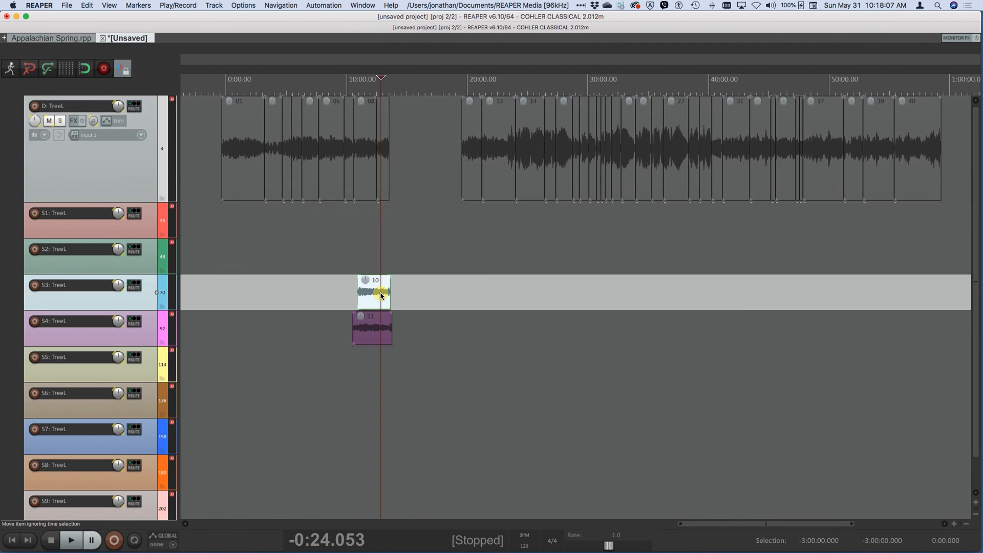
pyautogui.press('space')
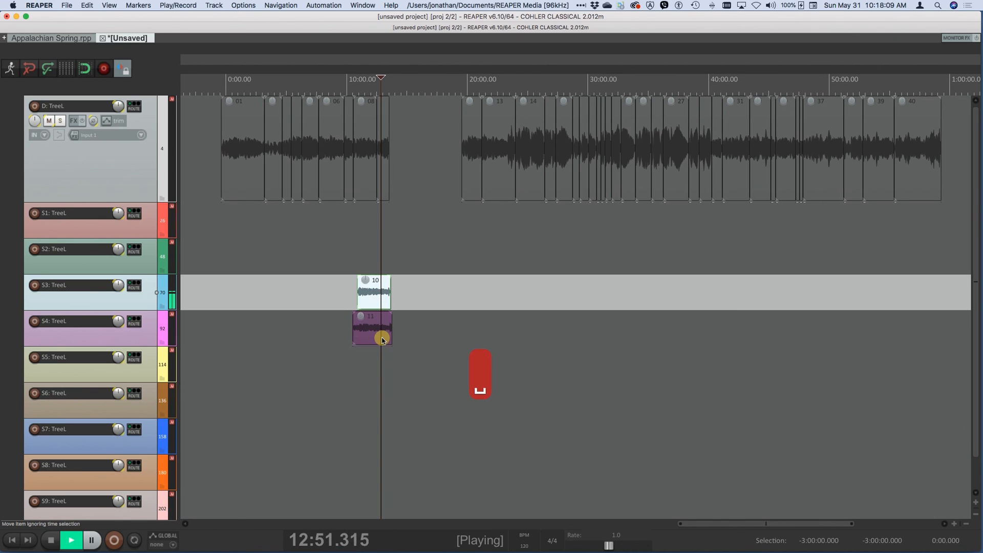
pyautogui.click(382, 339)
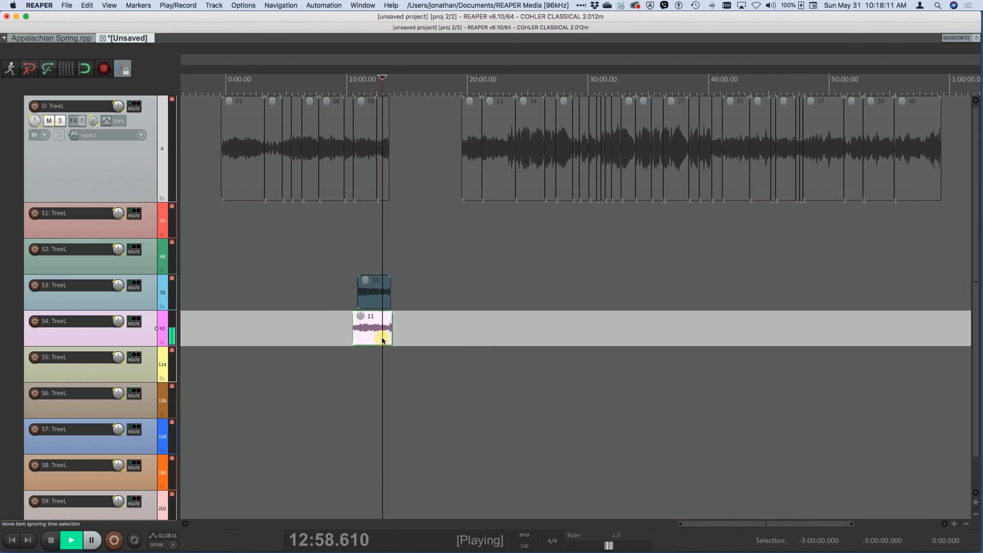
pyautogui.press('space')
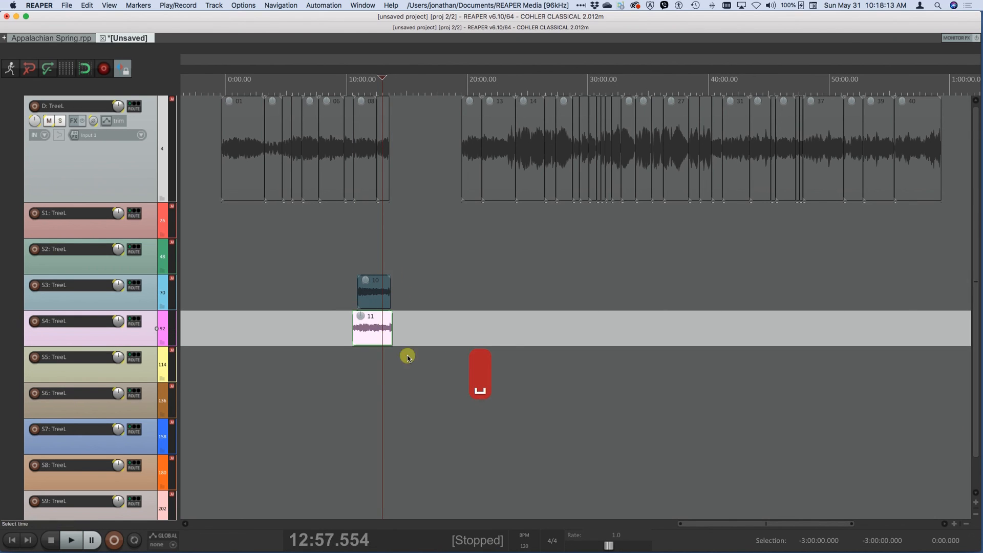